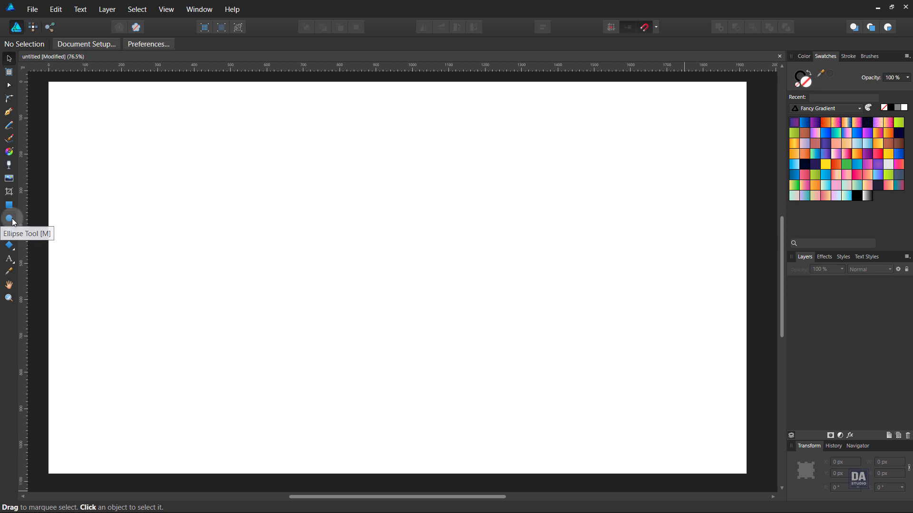
- Draw a circle about 392 px in diameter centred on the page and swap its stroke and fill colours to make it solid black
left_click(13, 222)
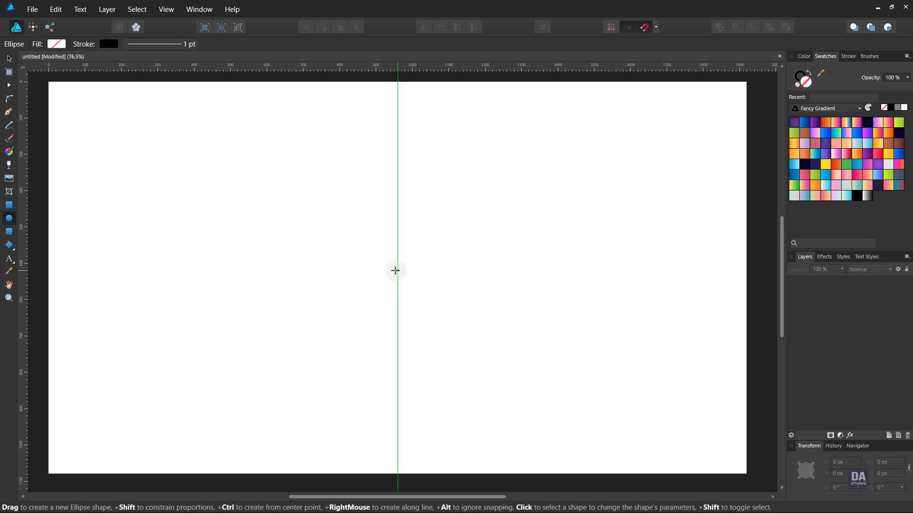
left_click_drag(398, 278, 478, 350)
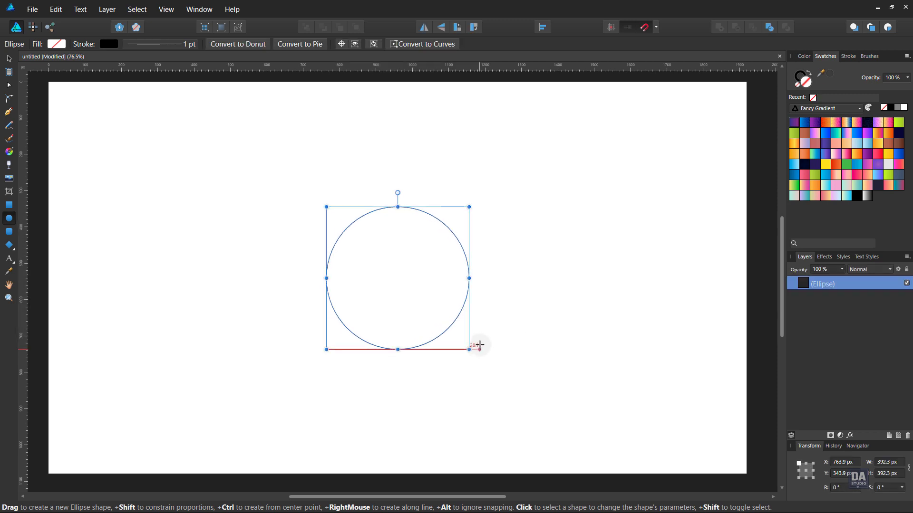
left_click(809, 74)
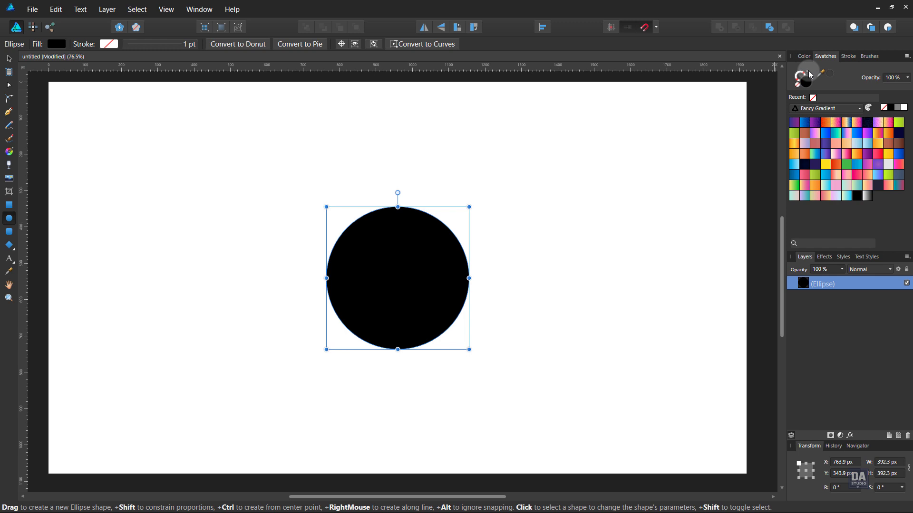
- Give the circle a linear gradient fill running from blue-violet (hue 258) to magenta (H 323, S 100, L 40)
key("space")
left_click_drag(424, 256, 536, 241)
left_click_drag(473, 302, 477, 282)
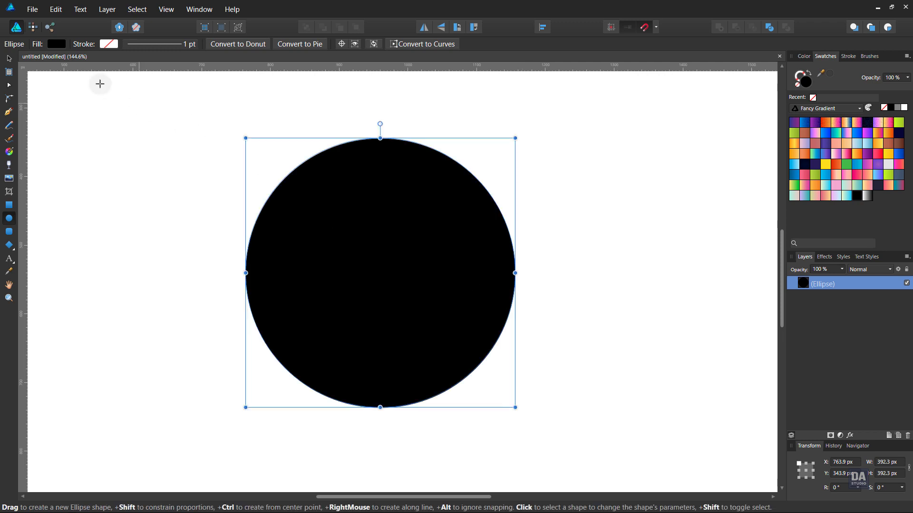
left_click(60, 44)
left_click(95, 62)
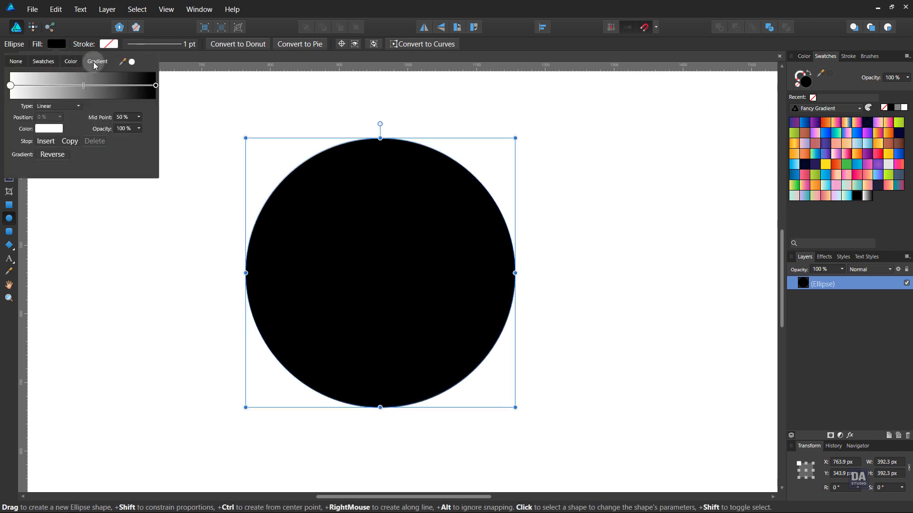
left_click(13, 88)
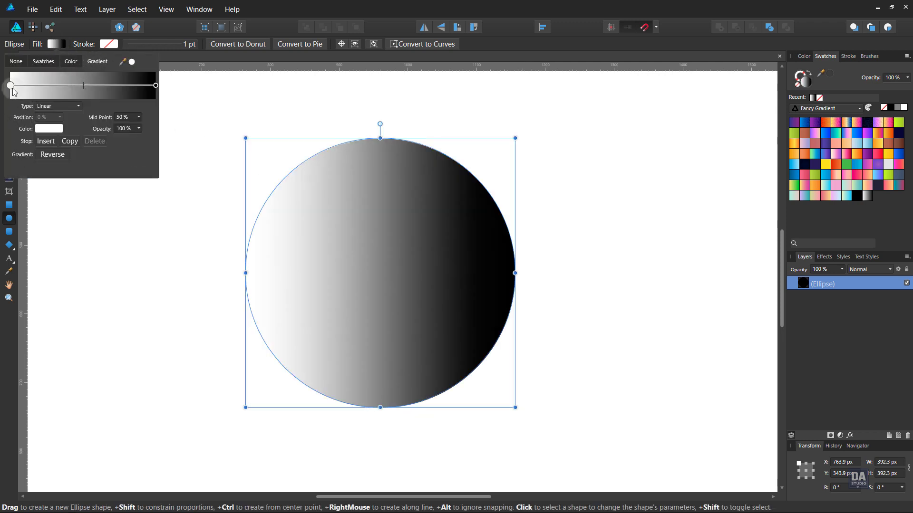
left_click(49, 129)
left_click_drag(97, 189, 61, 161)
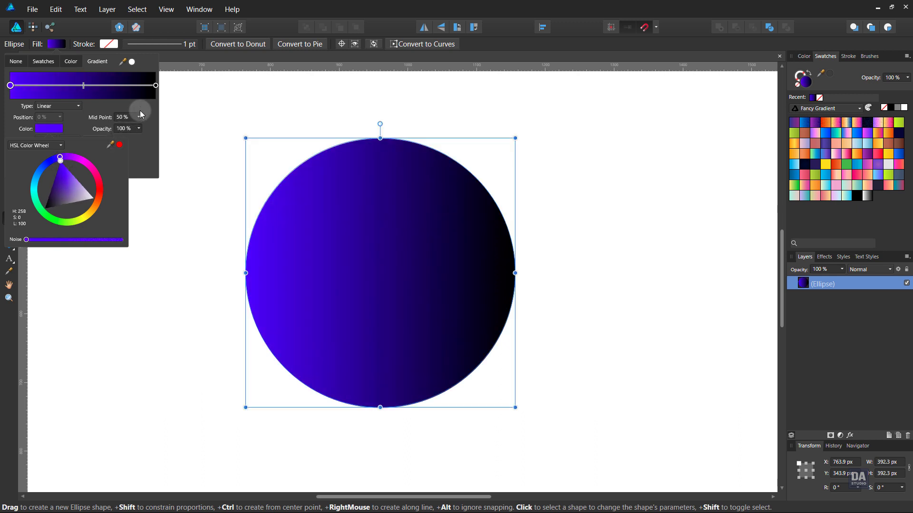
left_click(156, 85)
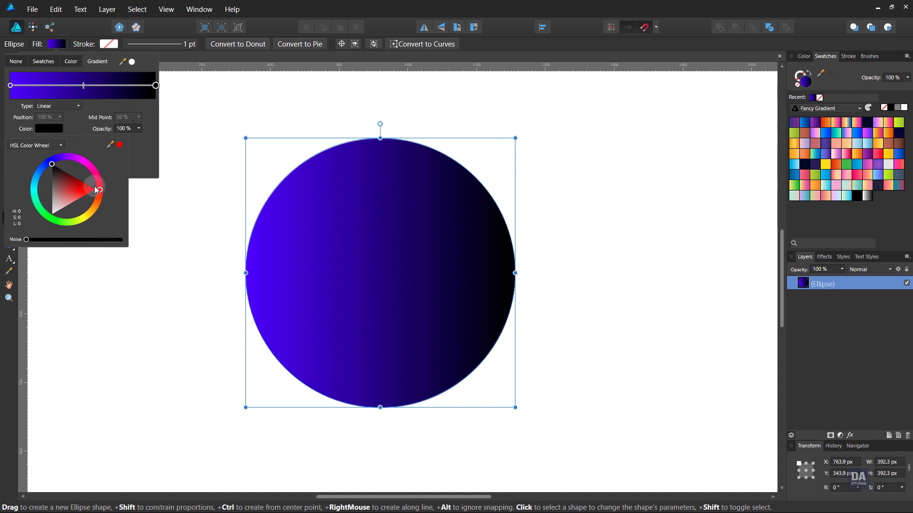
left_click_drag(96, 190, 75, 167)
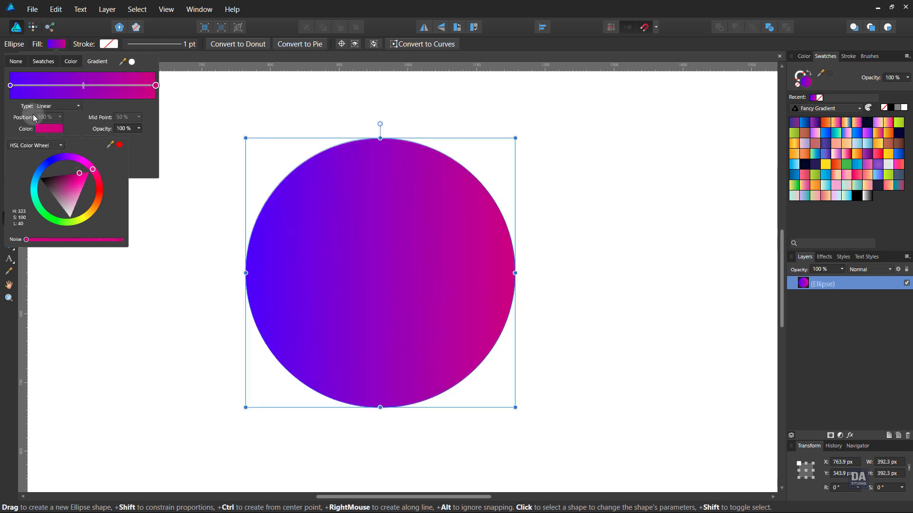
left_click(10, 85)
left_click(47, 140)
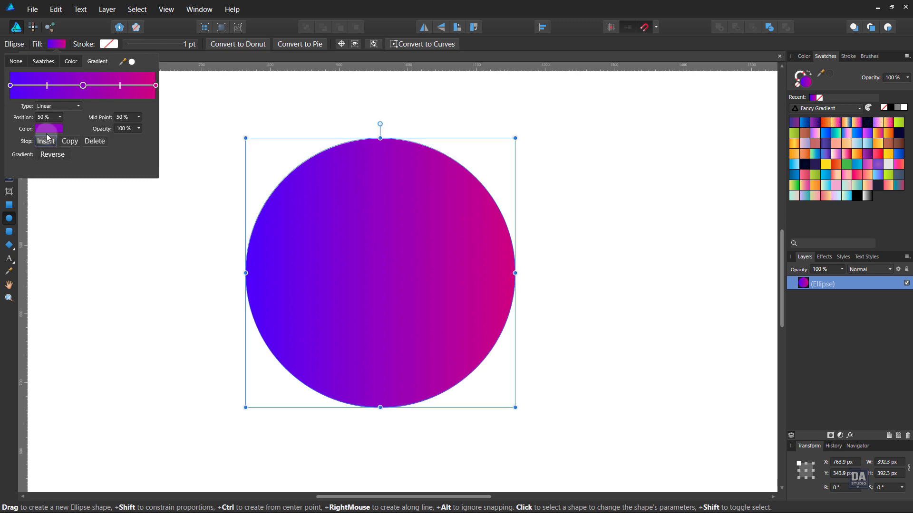
key("ctrl+z")
left_click(49, 128)
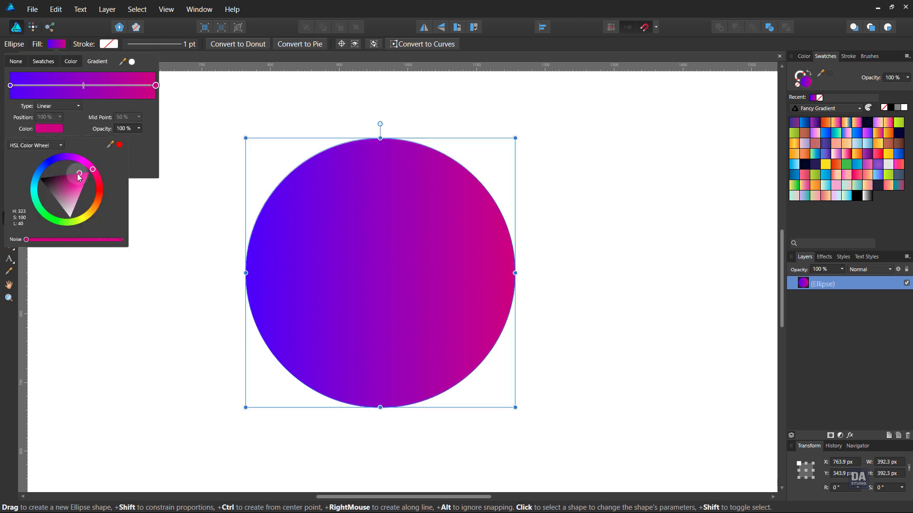
left_click(10, 87)
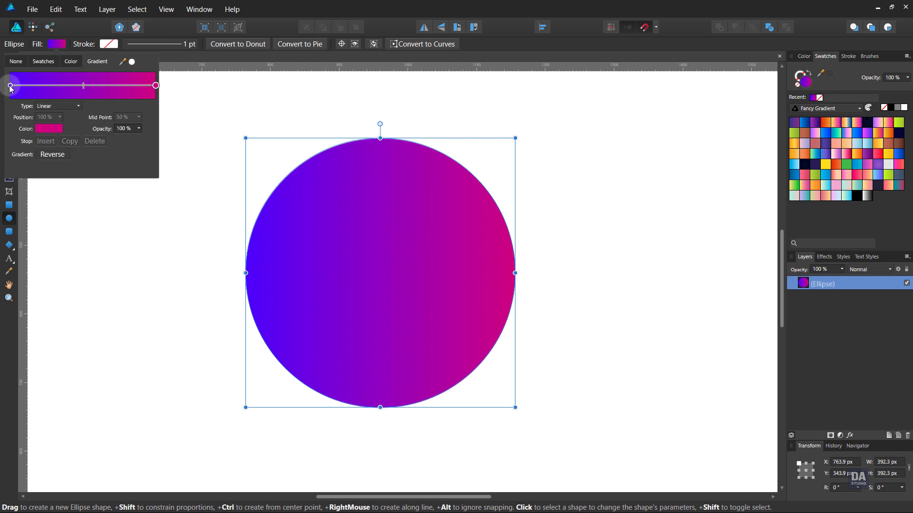
- Darken the gradient's start stop to a deep blue with H 251, S 100, L 34
left_click(10, 86)
left_click(49, 129)
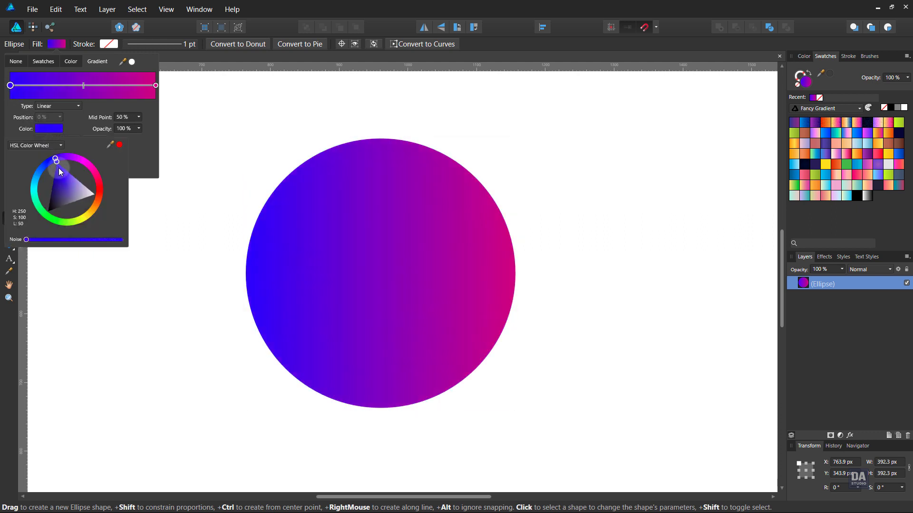
mouse_move(58, 168)
left_mouse_down()
mouse_move(53, 179)
mouse_move(56, 172)
left_mouse_up()
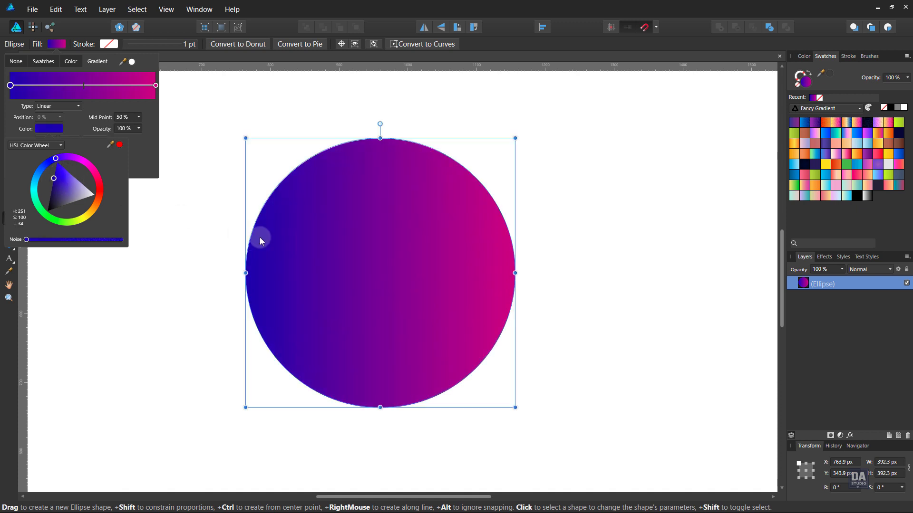
- Redirect the circle's gradient diagonally with the Fill Tool, from its lower-left edge to its upper-right edge
left_click(9, 152)
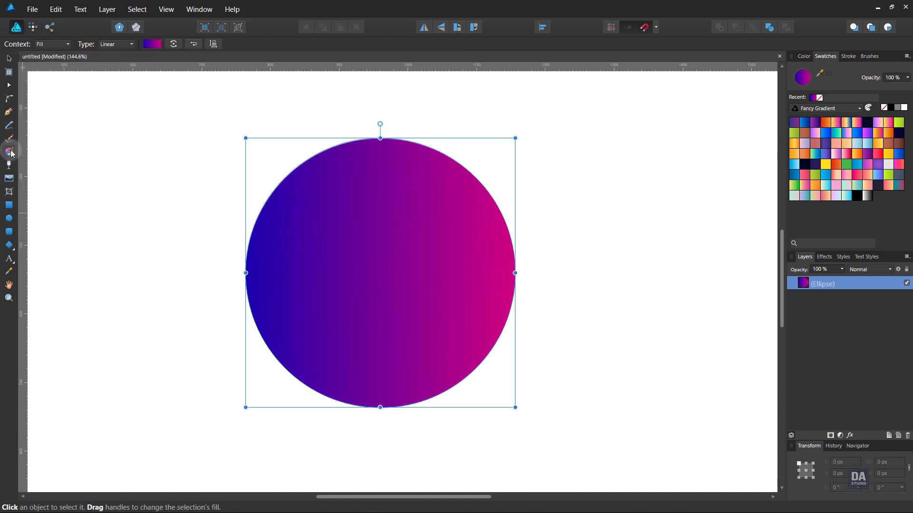
left_click_drag(280, 361, 466, 176)
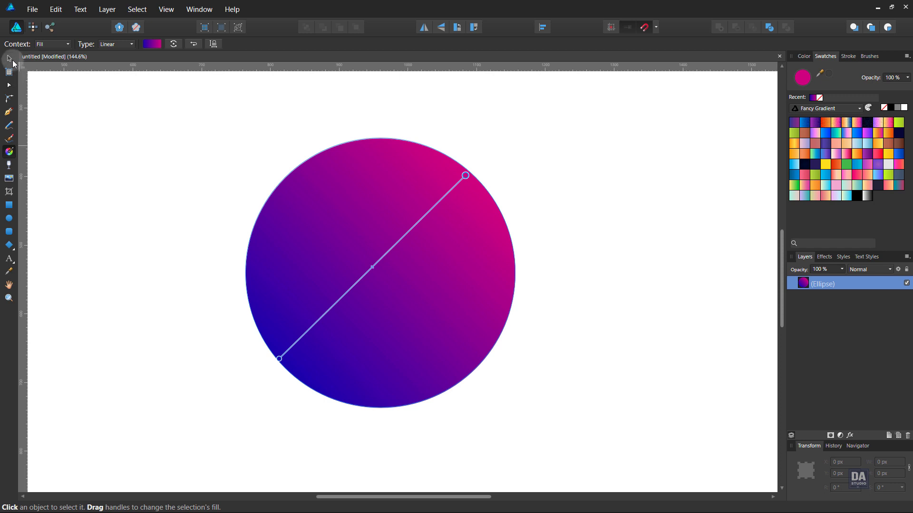
left_click(10, 60)
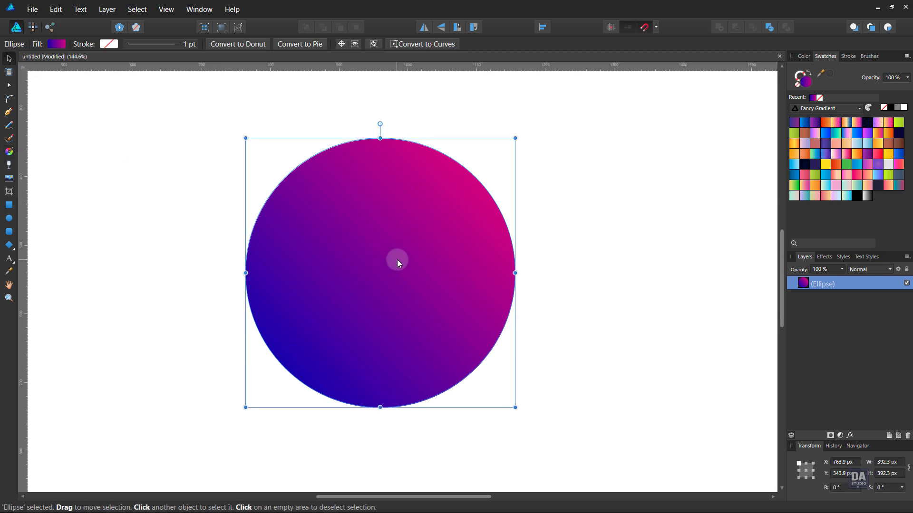
- Duplicate the circle and shrink the copy around its centre to about 371.5 px
right_click(855, 284)
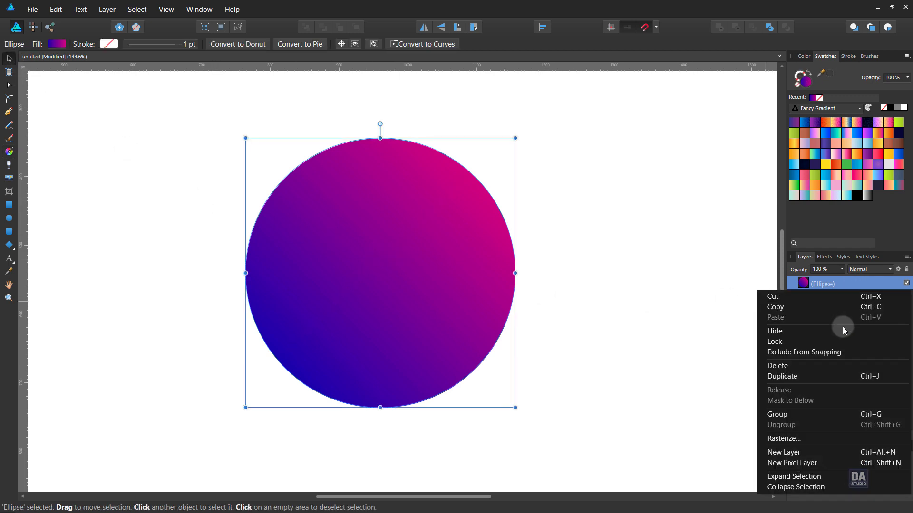
left_click(838, 374)
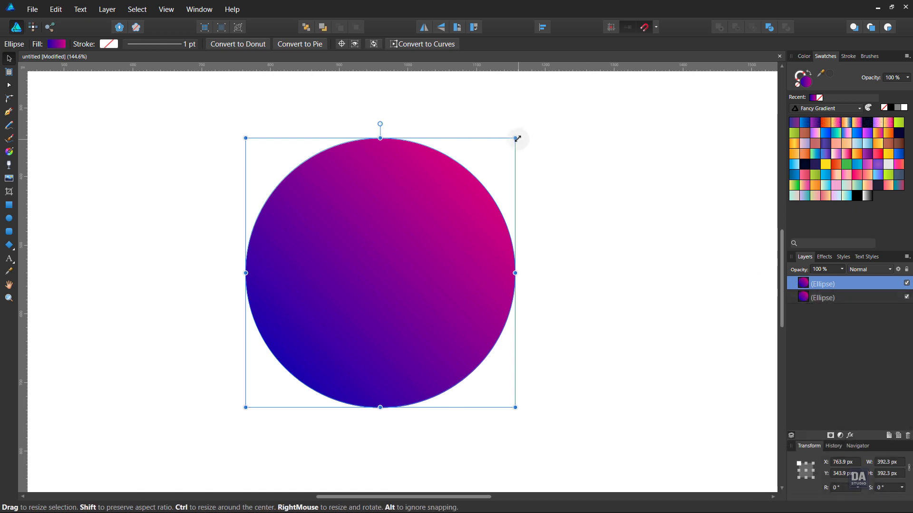
mouse_move(515, 140)
left_mouse_down()
mouse_move(502, 148)
mouse_move(511, 146)
left_mouse_up()
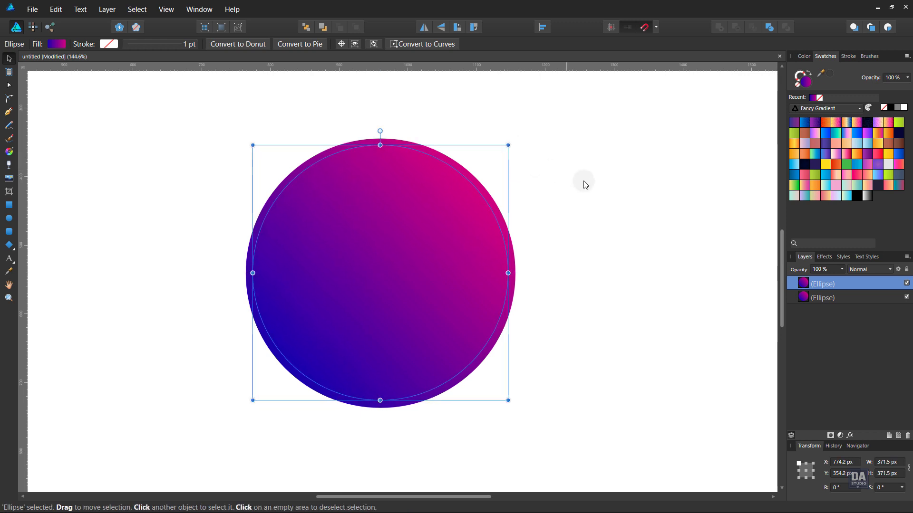
- Fill the smaller circle with the white-to-transparent gradient, running from white at its upper-right edge to transparent just below the centre
left_click(869, 197)
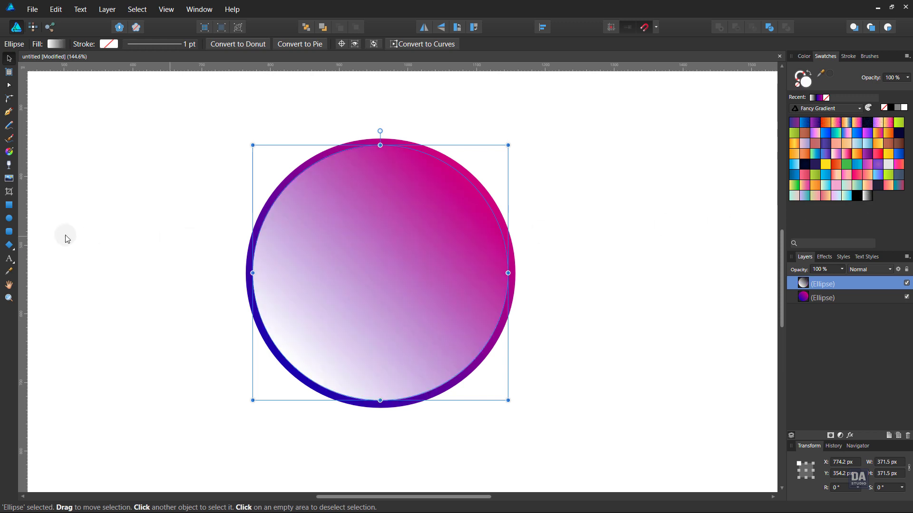
left_click(9, 151)
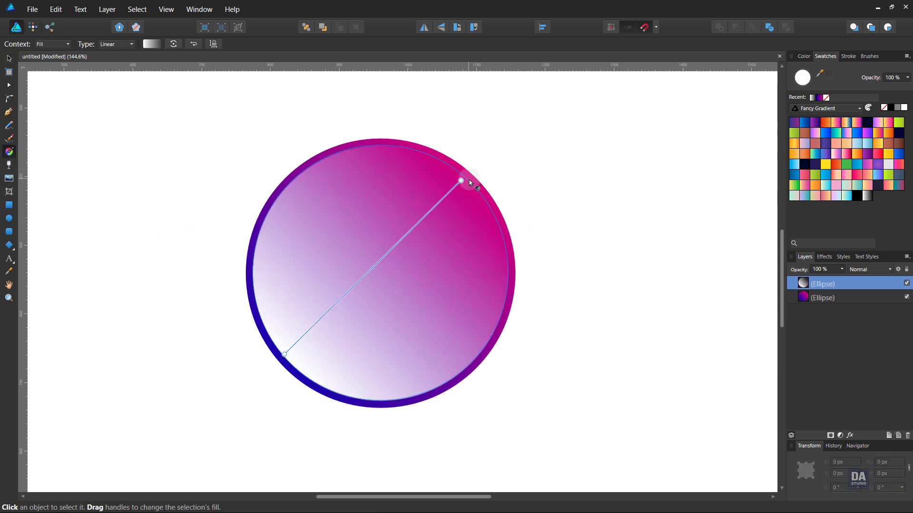
left_click_drag(469, 182, 364, 312)
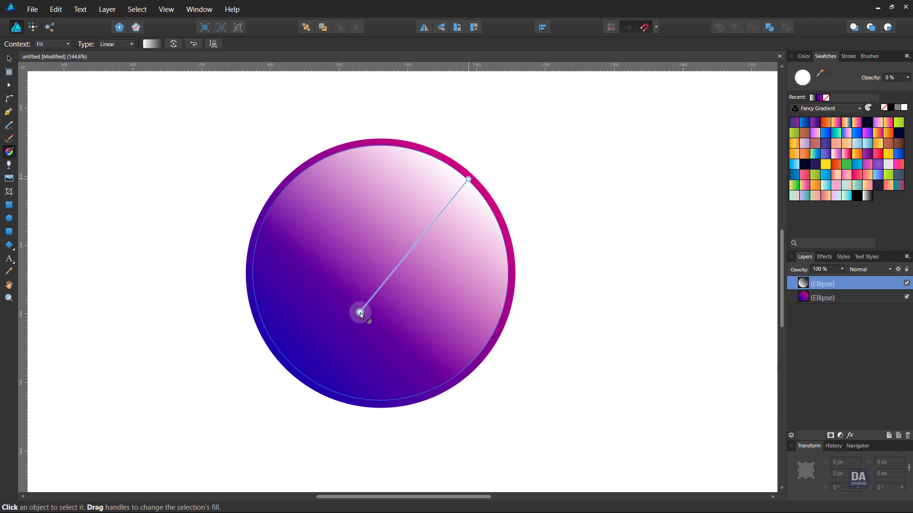
left_click(421, 241)
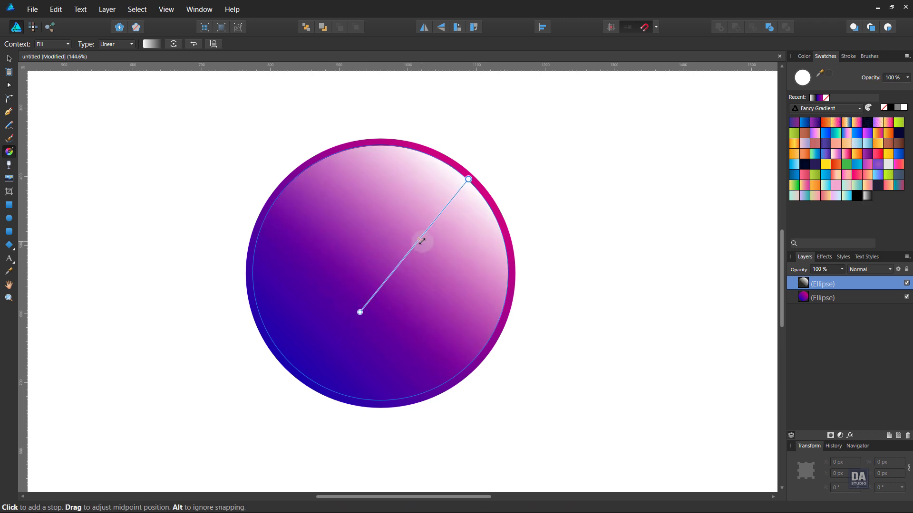
left_click(9, 58)
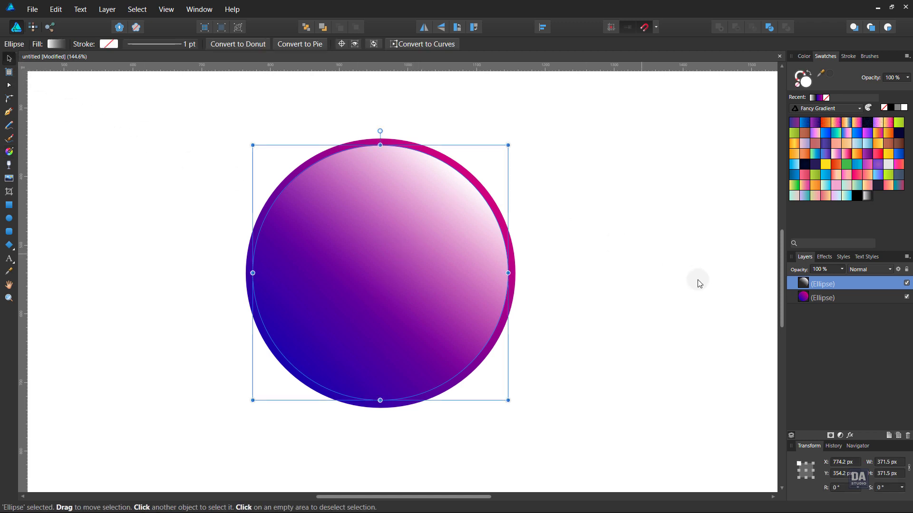
- Lower the smaller circle's layer opacity to 50% and deselect it
left_click(841, 269)
left_click_drag(839, 269, 809, 280)
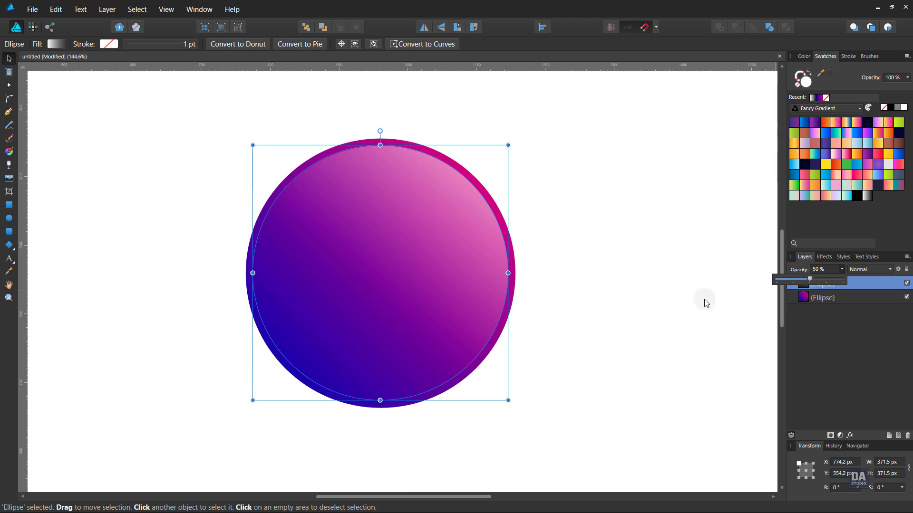
left_click(627, 300)
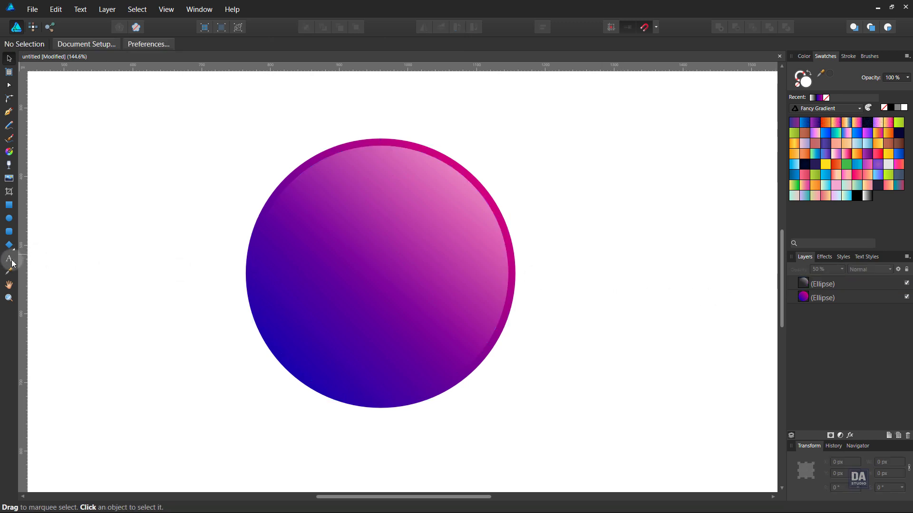
- Add the letter "R" as art text on the circle and scale it up to about 147 × 167 px
left_click_drag(12, 263, 27, 258)
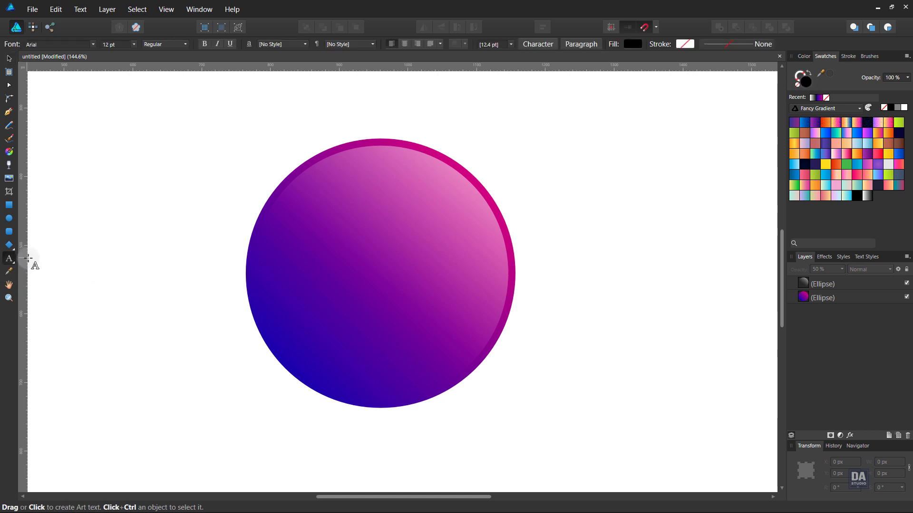
left_click(369, 276)
type("R")
key("Escape")
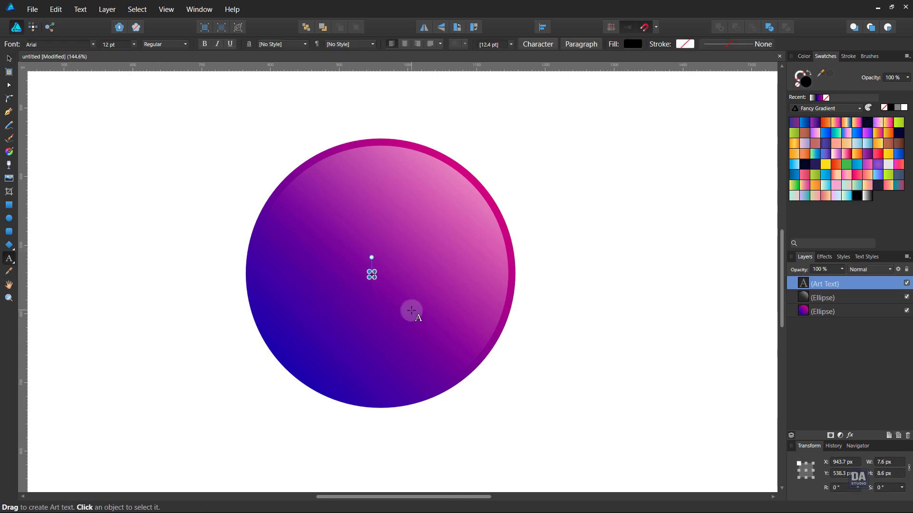
key("v")
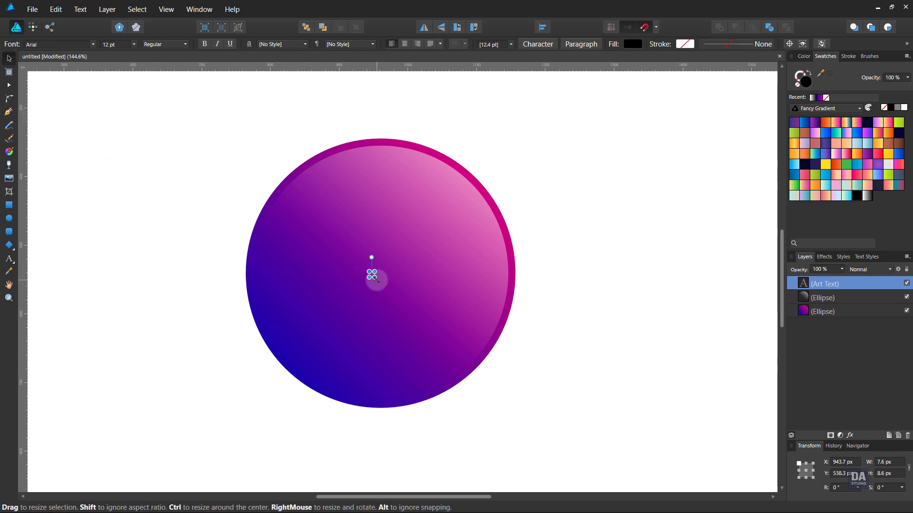
left_click_drag(375, 278, 499, 364)
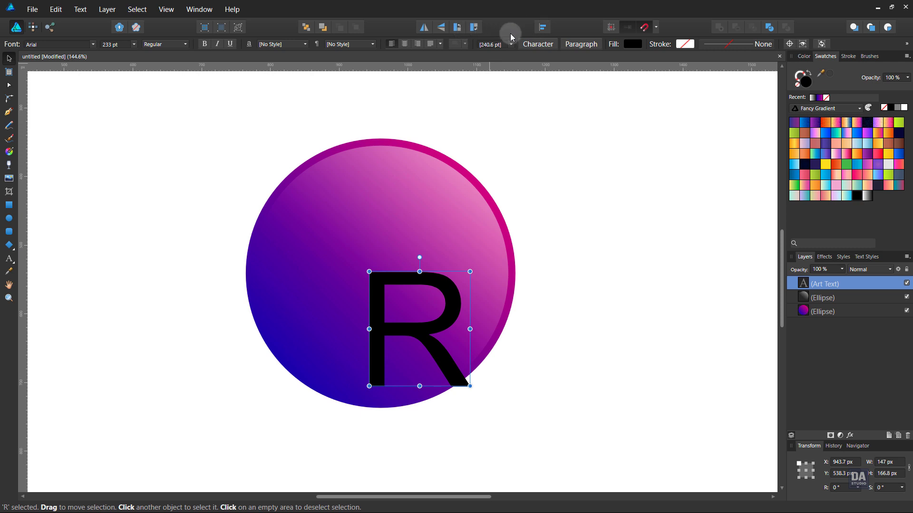
- Align the R to the centre both horizontally and vertically
left_click(542, 28)
left_click(562, 58)
left_click(560, 110)
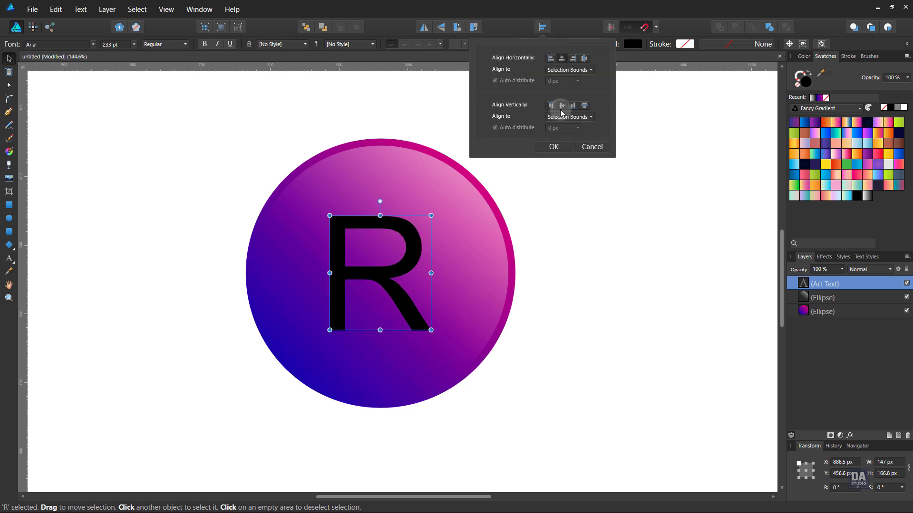
left_click(554, 146)
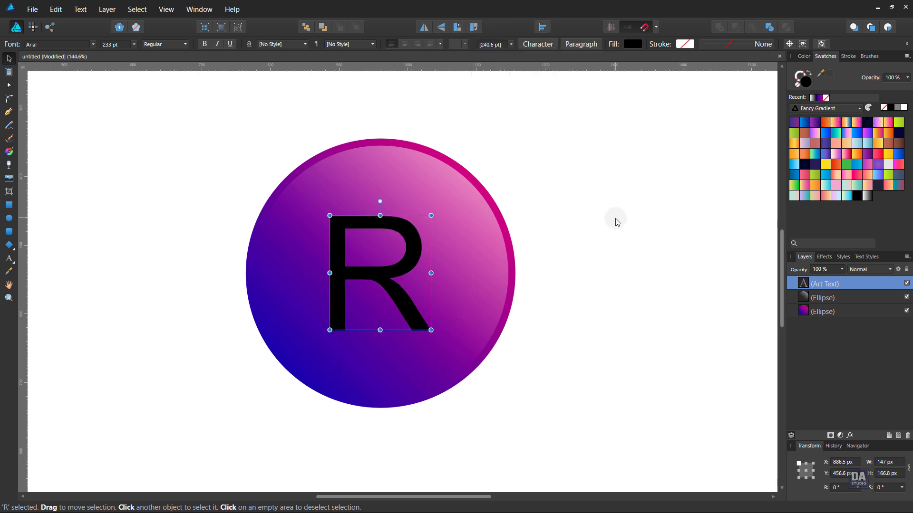
- Change the R's font to Metropolis in the Black style
left_click(45, 45)
type("me")
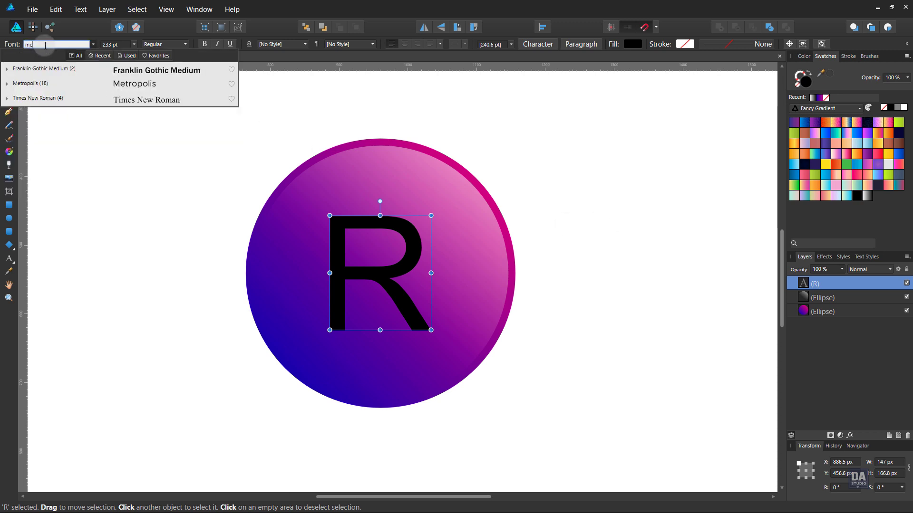
type("tr")
left_click(38, 68)
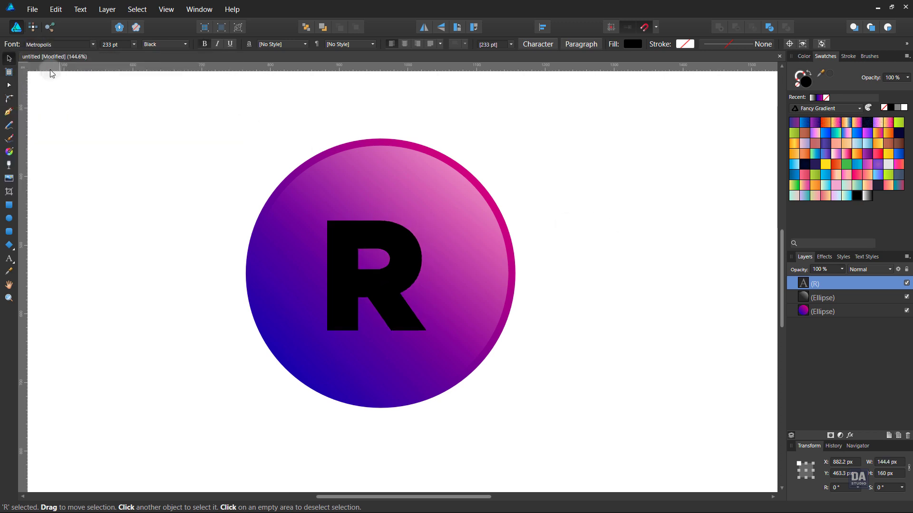
- Set the R's font style to Extra Bold and scale the letter up to about 170 × 187 px
left_click(173, 44)
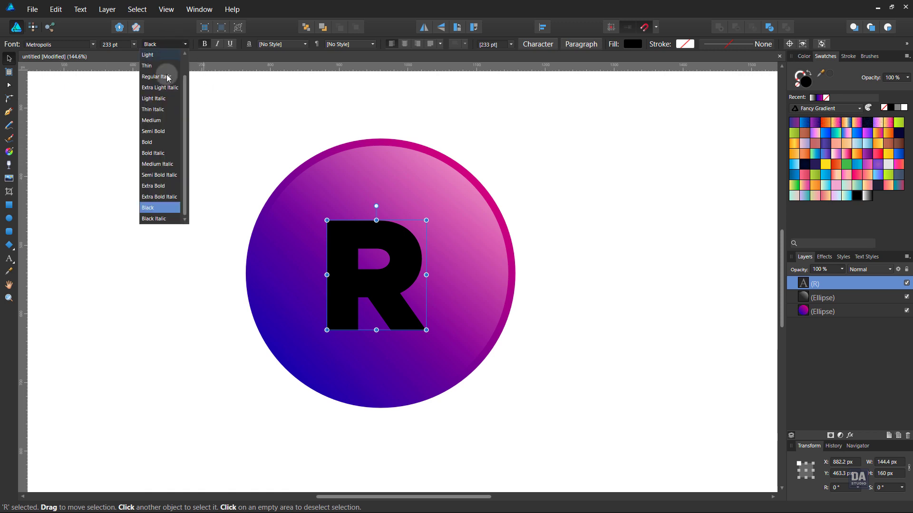
left_click(161, 186)
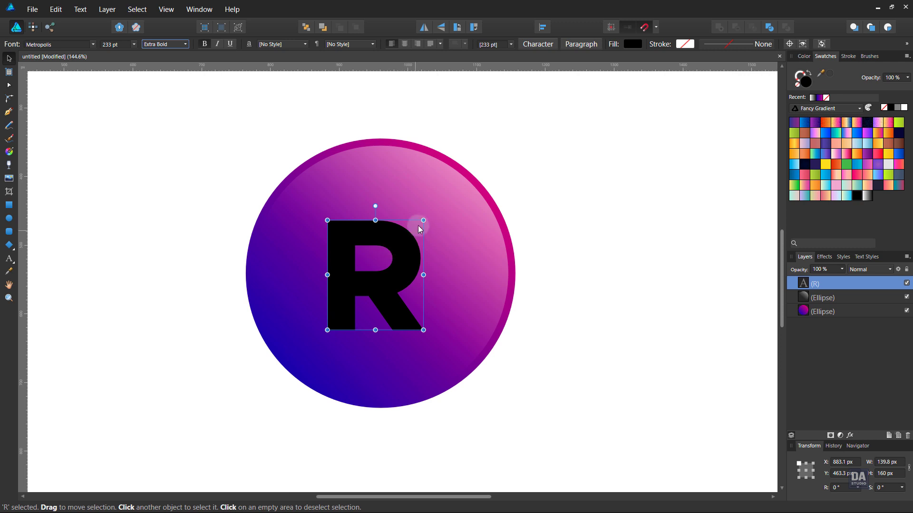
left_click_drag(423, 330, 443, 349)
- Align the enlarged R to the centre both horizontally and vertically, then deselect it
left_click(542, 27)
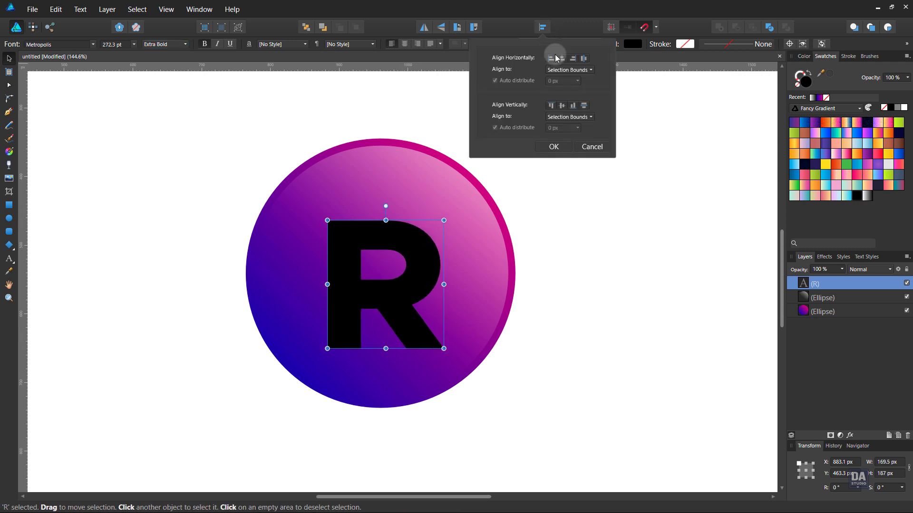
left_click(562, 58)
left_click(562, 105)
left_click(554, 146)
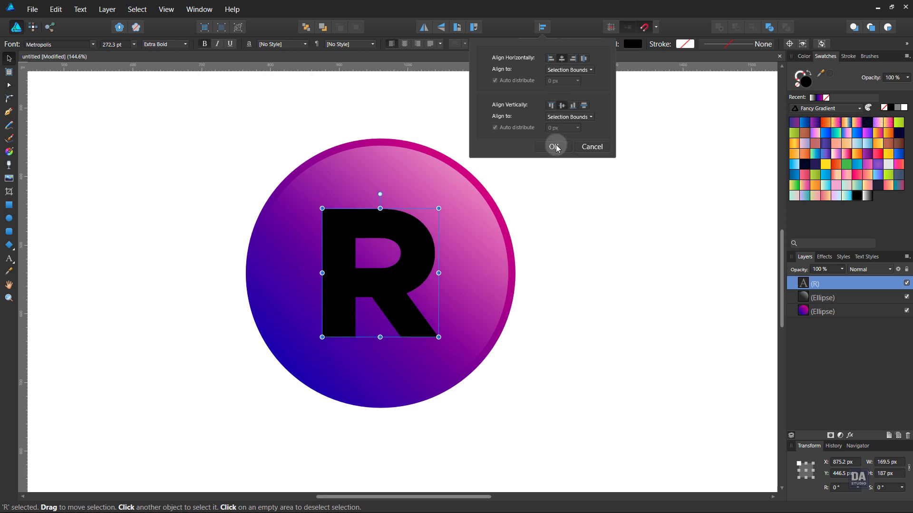
left_click(577, 202)
- Move the R off the circle into the blank area beside it and convert it to curves
left_click(409, 312)
left_click(400, 310)
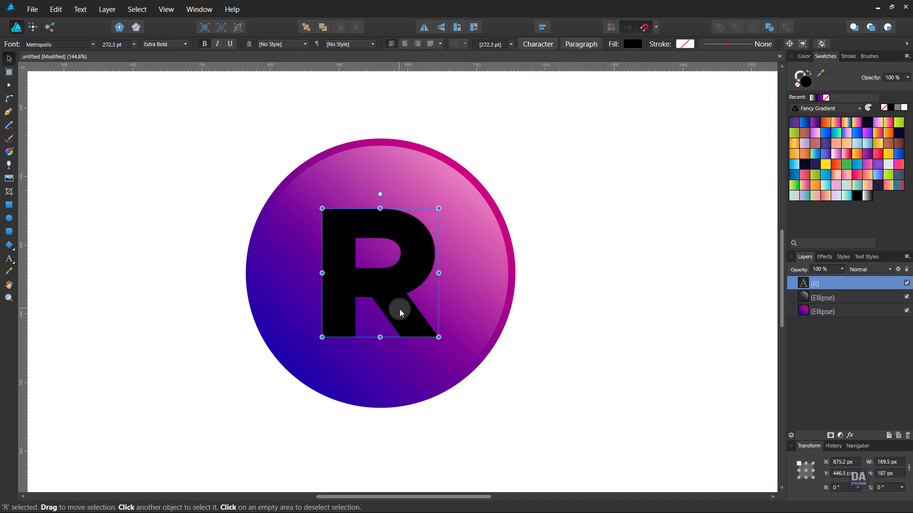
left_click_drag(398, 312, 636, 318)
key("space")
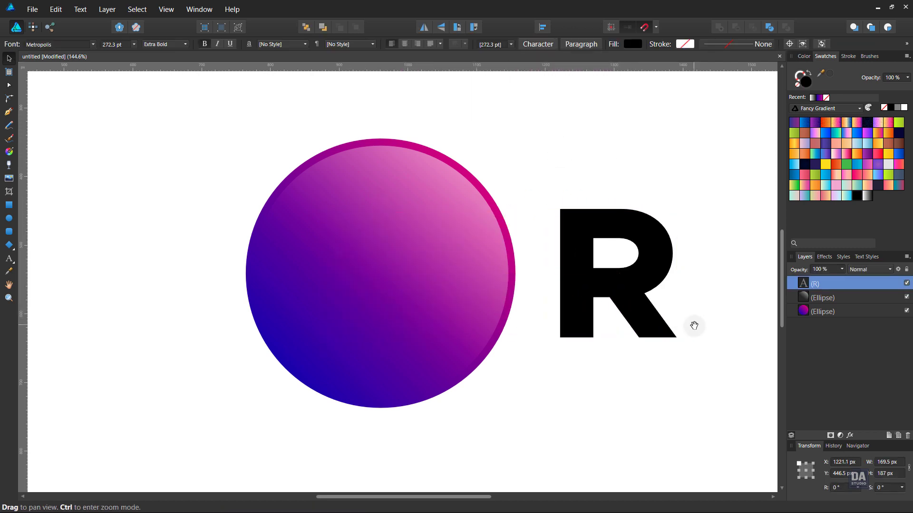
left_click_drag(693, 322, 478, 270)
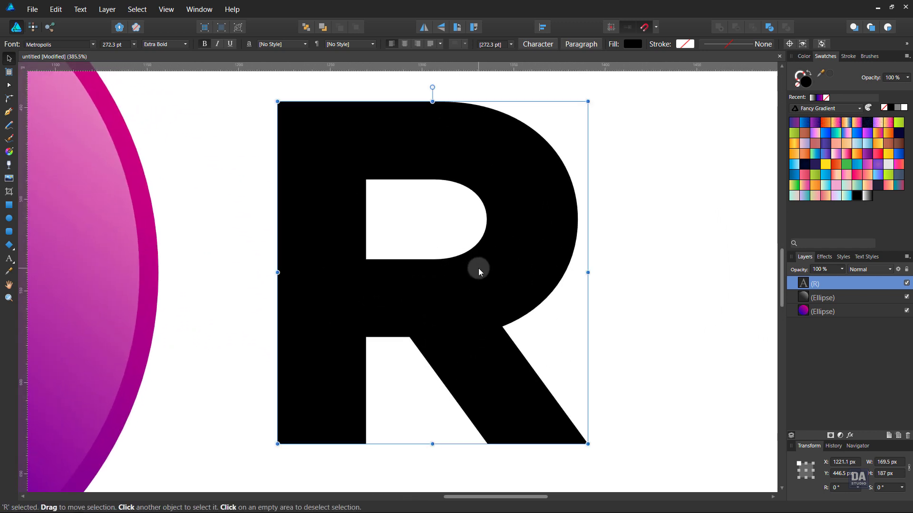
right_click(477, 269)
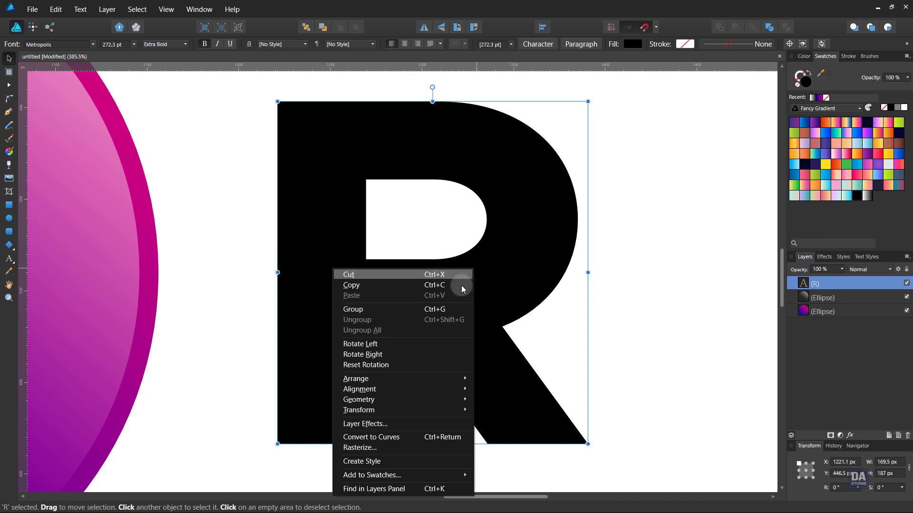
left_click(409, 436)
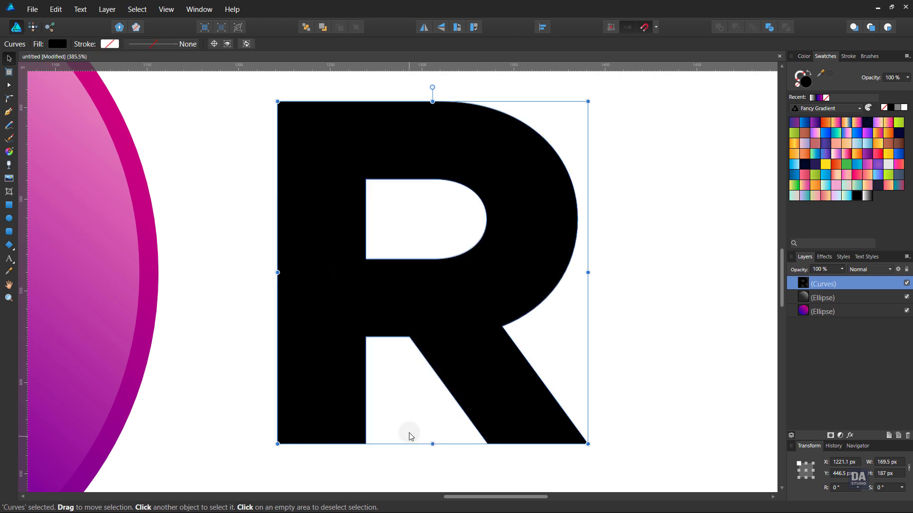
left_click(204, 108)
- Set up the Pen tool with no fill and a dark grey stroke
left_click(9, 111)
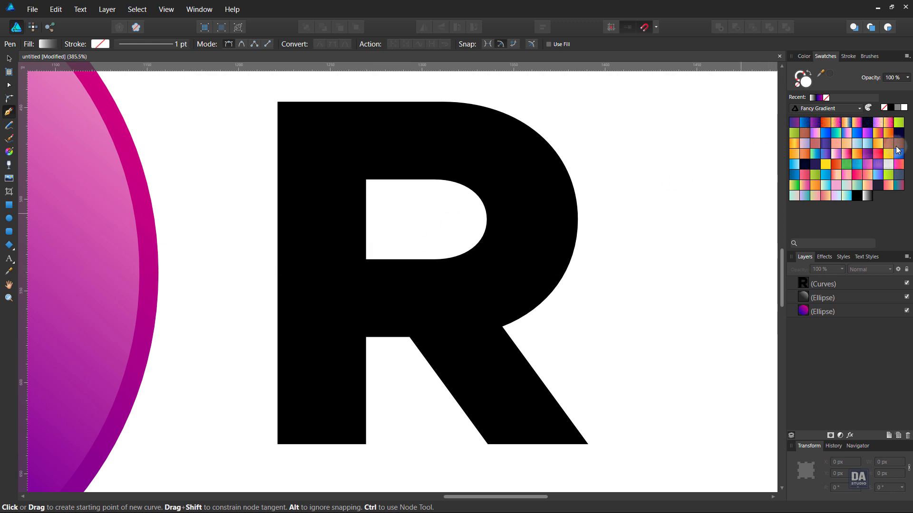
left_click(863, 103)
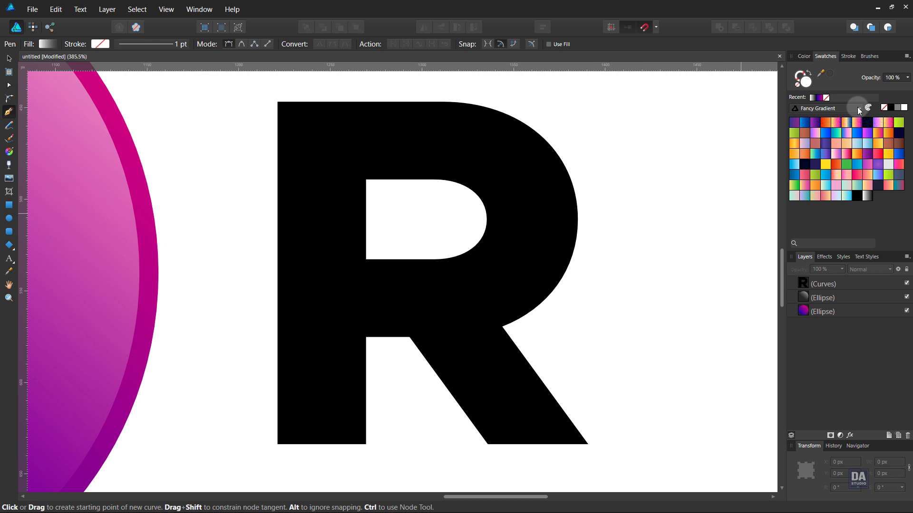
left_click(798, 82)
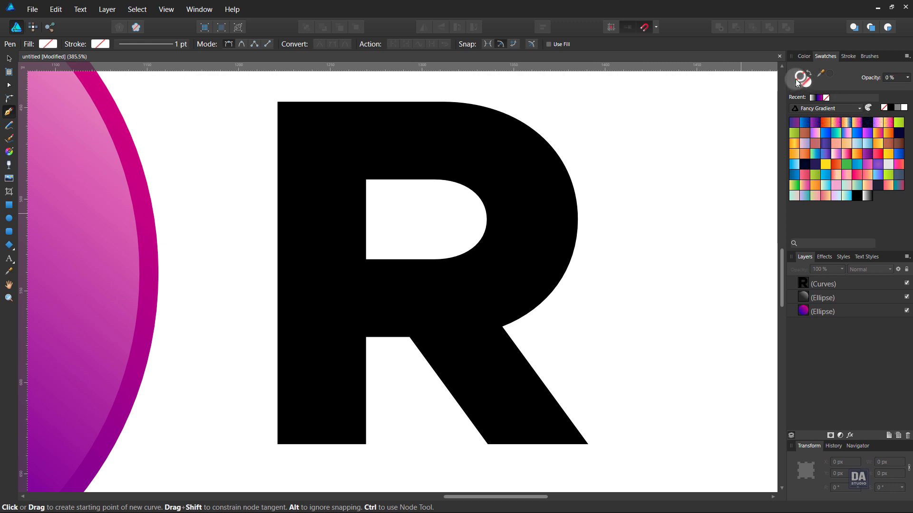
left_click(831, 78)
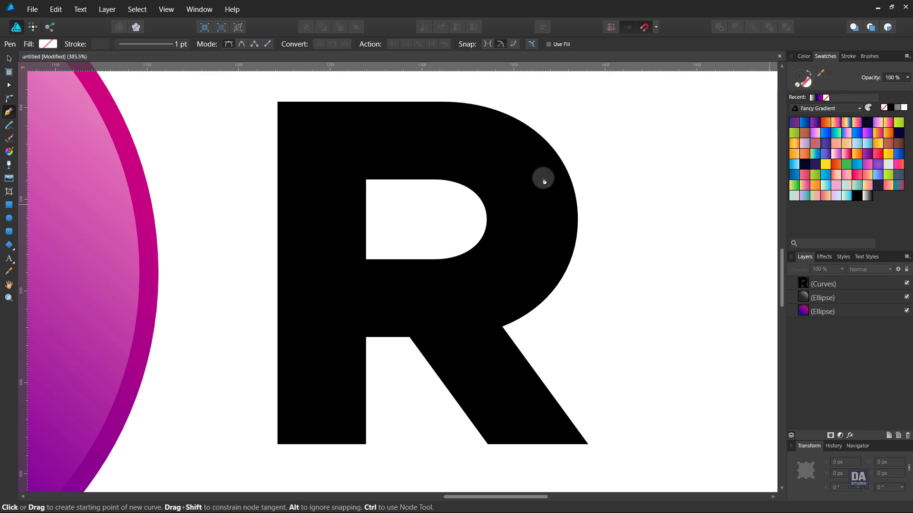
- Draw a closed shape about 60 × 86 px over the R's upper stem, with a diagonal edge running from its top down to the counter
left_click(367, 260)
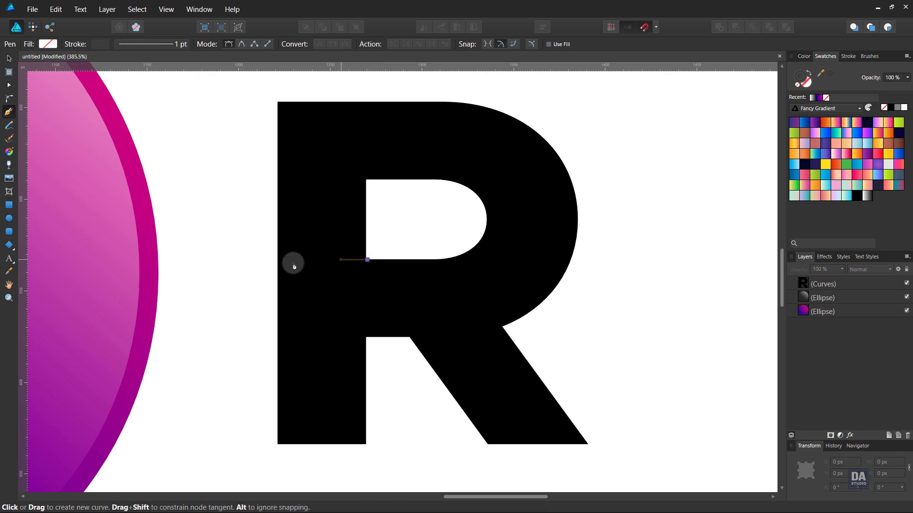
left_click(268, 260)
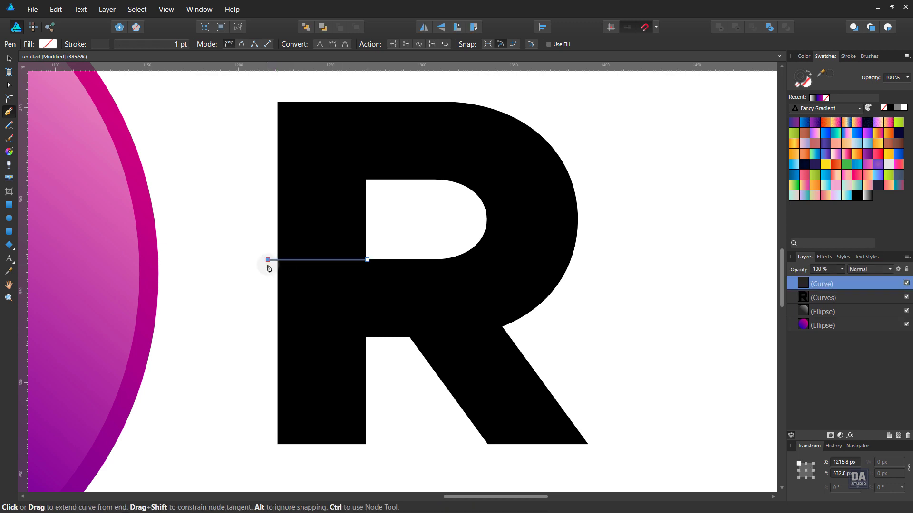
left_click(276, 105)
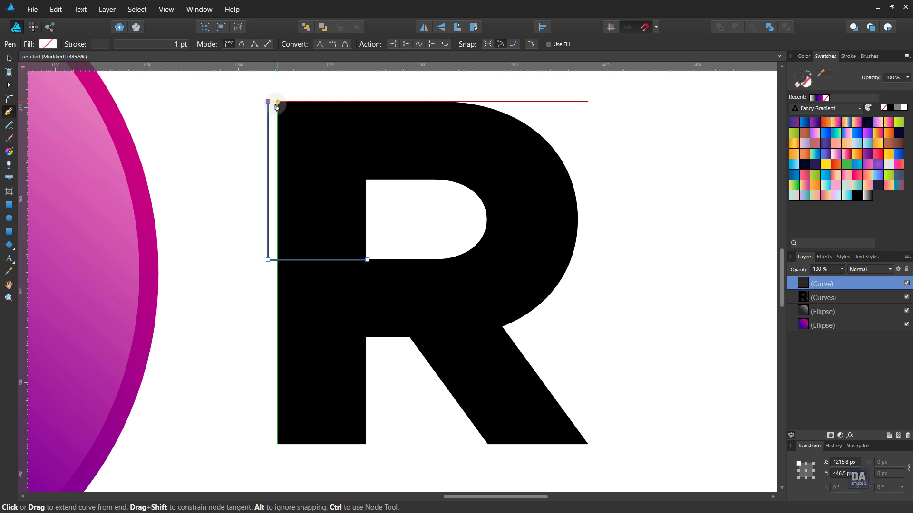
left_click(280, 107)
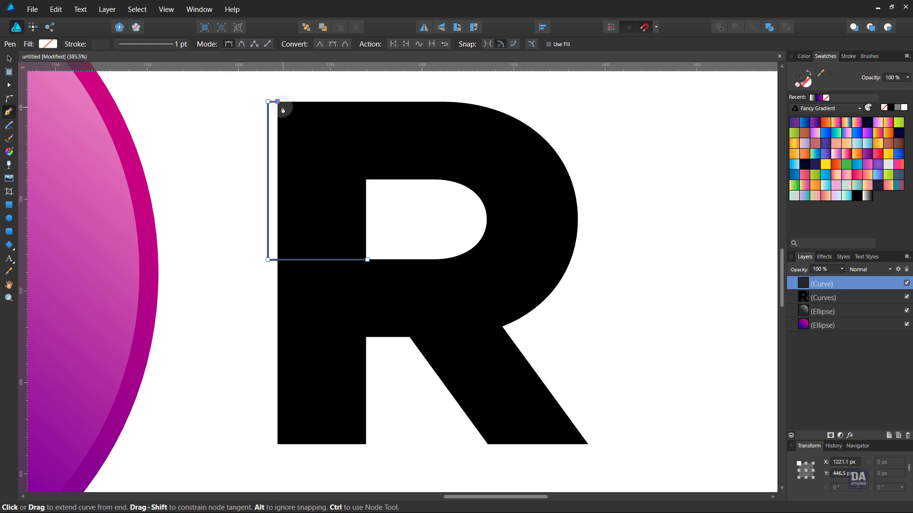
key("ctrl+z")
left_click(296, 104)
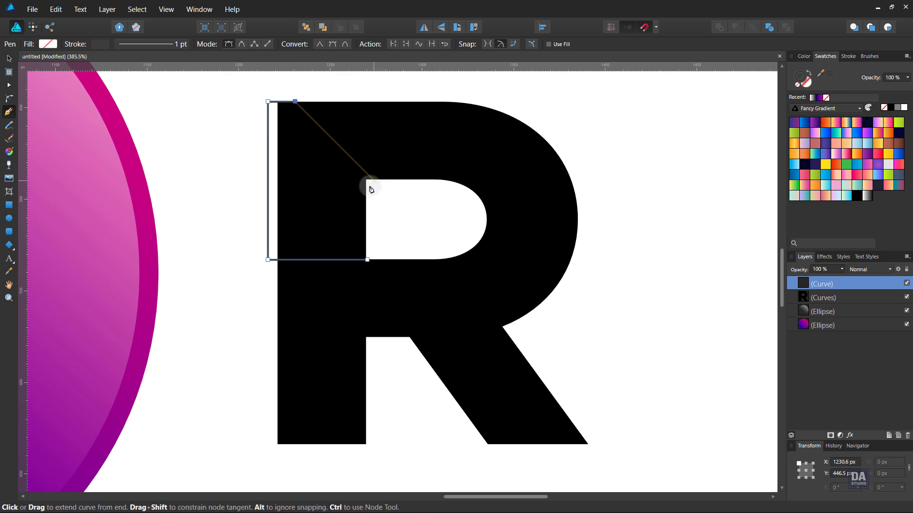
left_click_drag(377, 183, 379, 261)
left_click(378, 261)
left_click(368, 259)
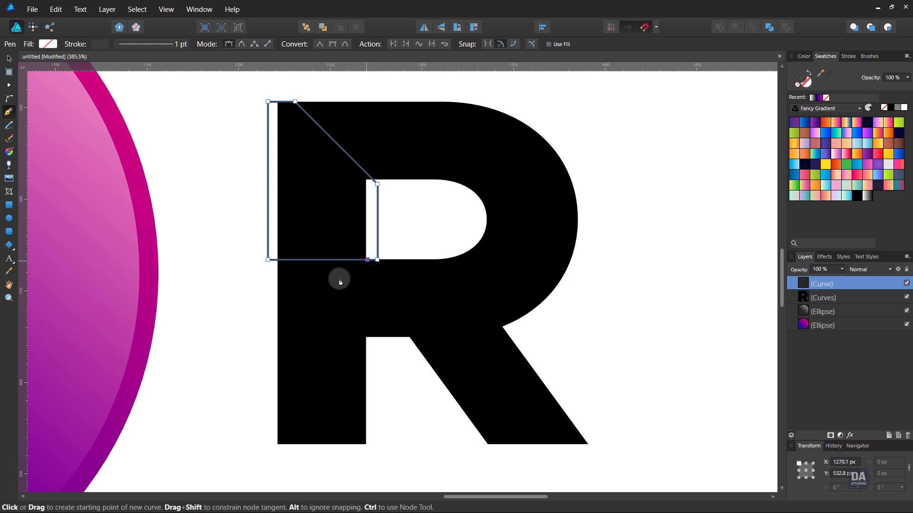
- Swap the drawn shape's fill and stroke so that it is solid dark grey without an outline
left_click(9, 59)
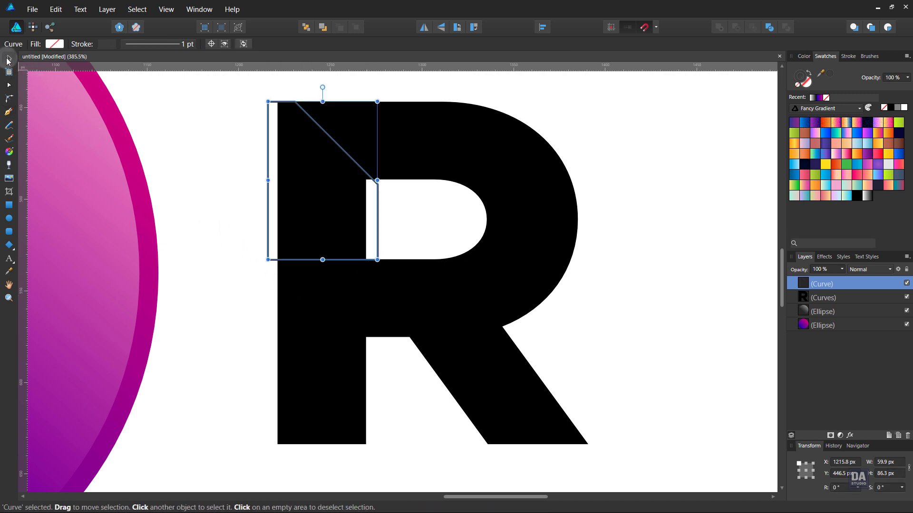
left_click(811, 79)
left_click(632, 216)
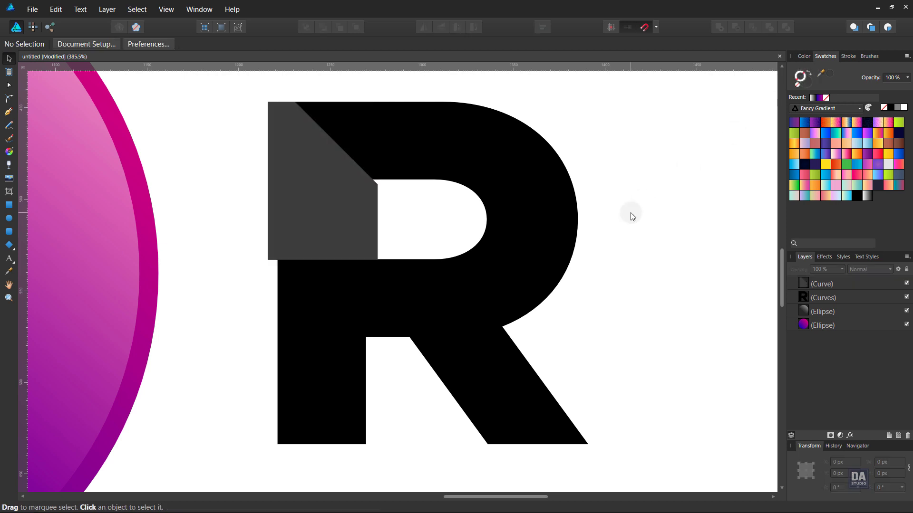
- Subtract the dark grey shape from the R to cut away its upper stem
left_click(341, 228)
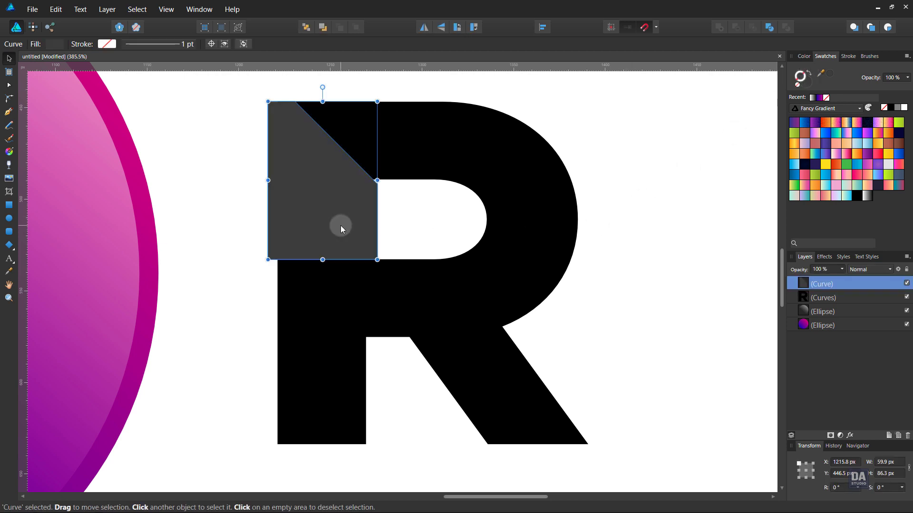
left_click(460, 287, "shift")
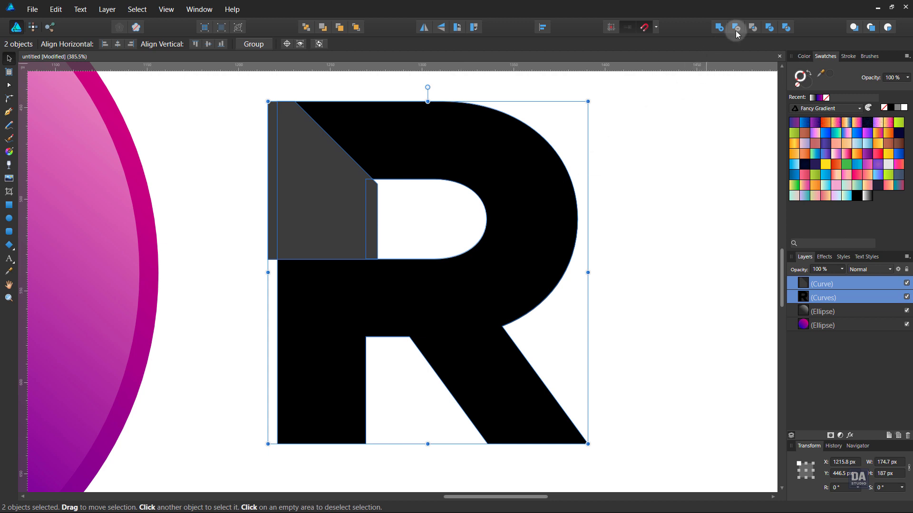
left_click(656, 173)
- Align the cut R to the centre of the circle both horizontally and vertically
key("z")
left_click_drag(663, 259, 348, 212)
key("v")
left_click(563, 289)
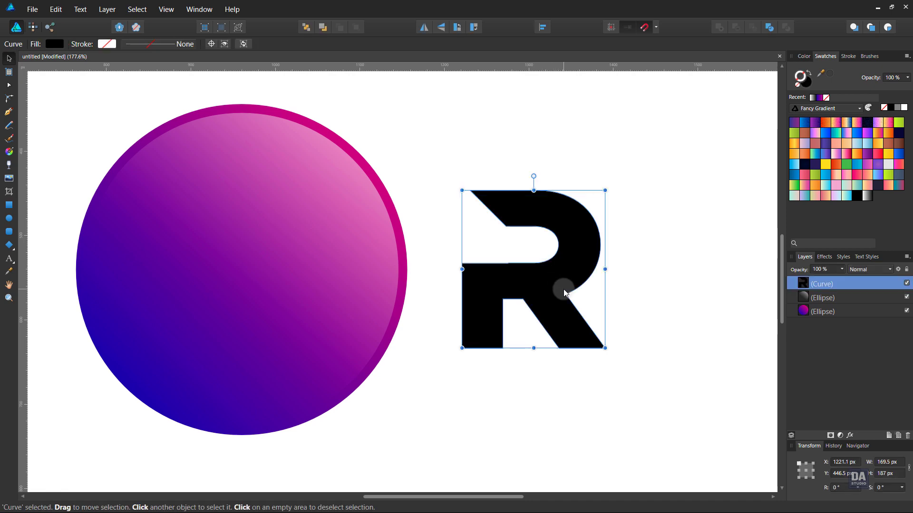
left_click(541, 25)
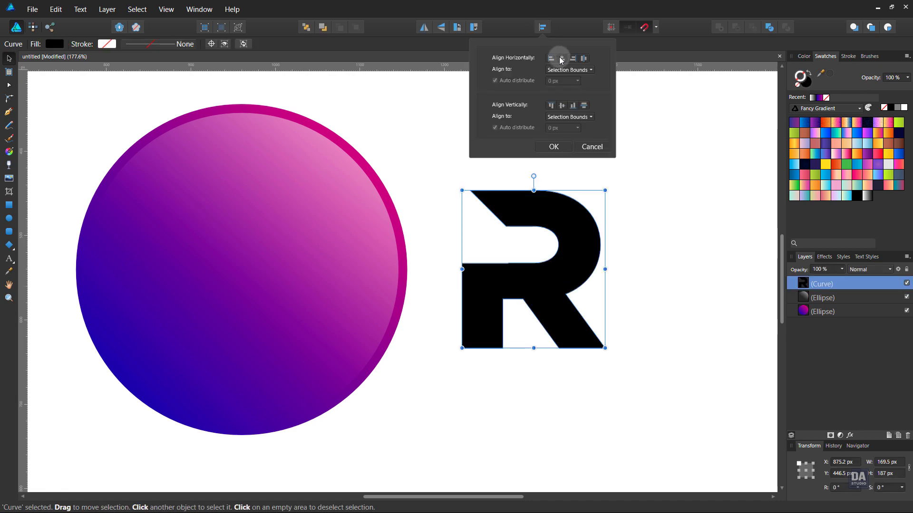
left_click(560, 57)
left_click(562, 102)
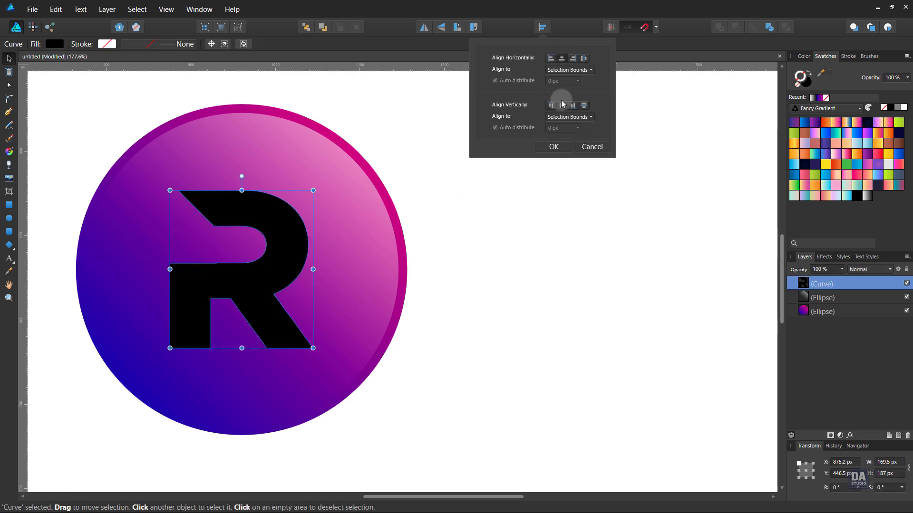
left_click(554, 147)
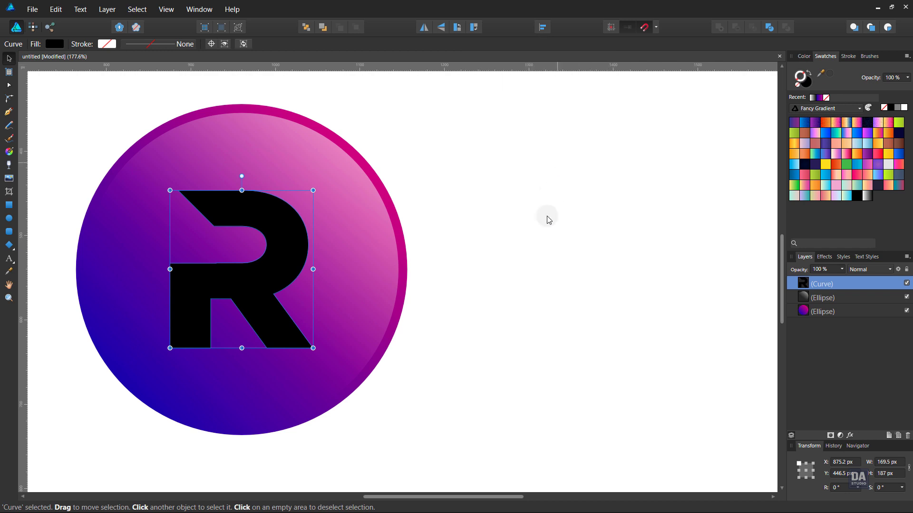
left_click(547, 229)
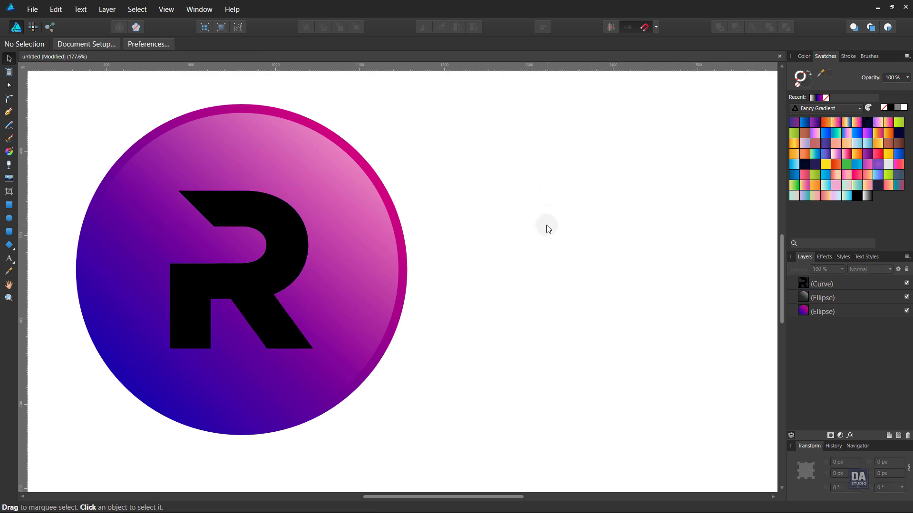
- Fill the cut R with white and deselect it
key("ctrl+z")
left_click_drag(491, 230, 625, 241)
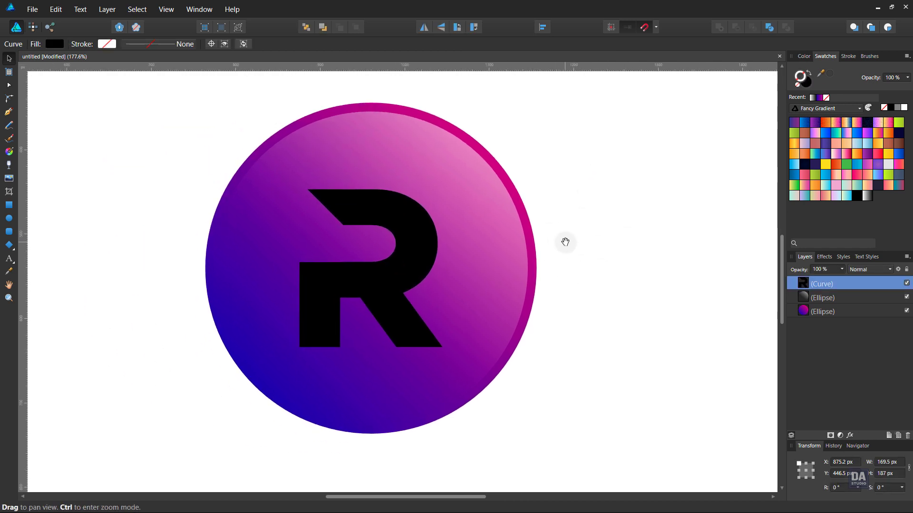
left_click_drag(565, 242, 436, 252)
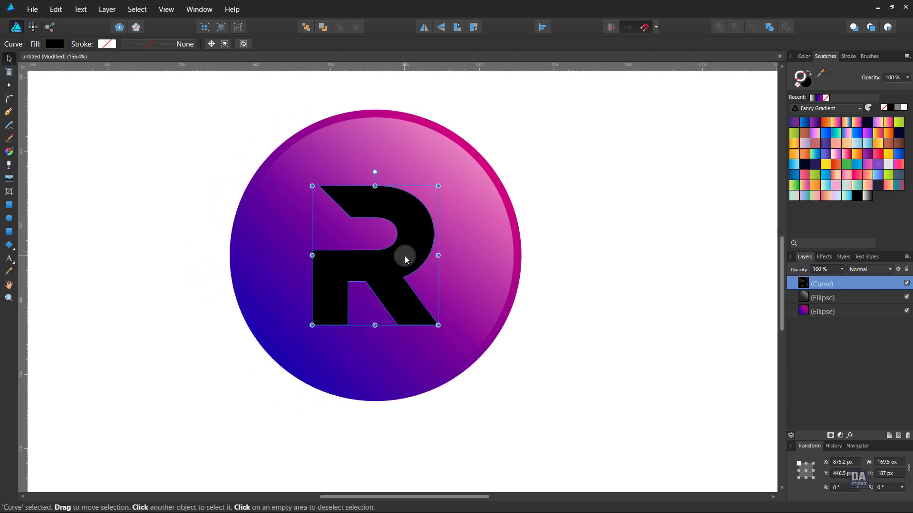
left_click(804, 81)
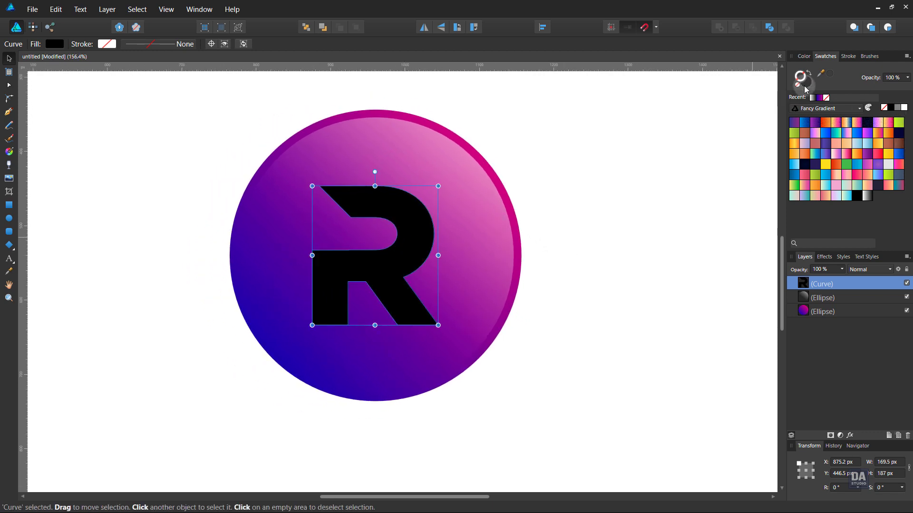
left_click(904, 107)
left_click(661, 230)
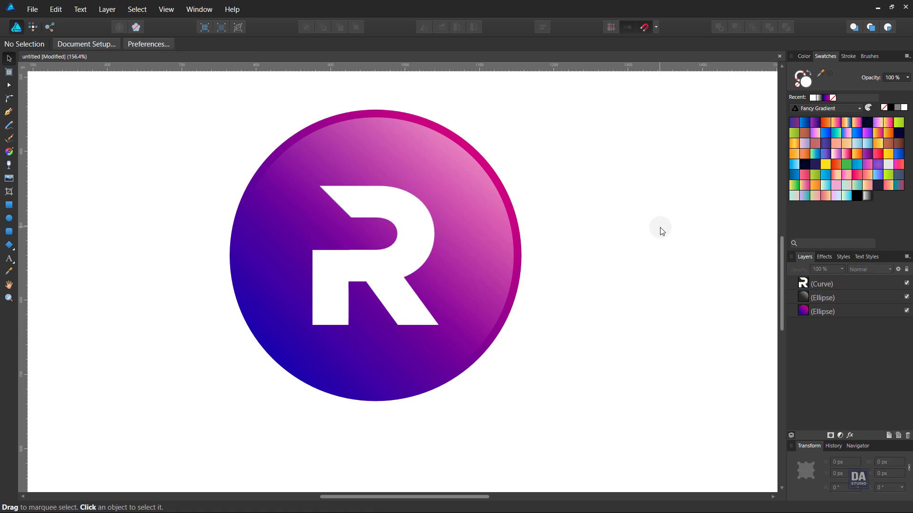
- Scale the white R up from its centre to about 193 × 213 px and deselect it
key("ctrl+0")
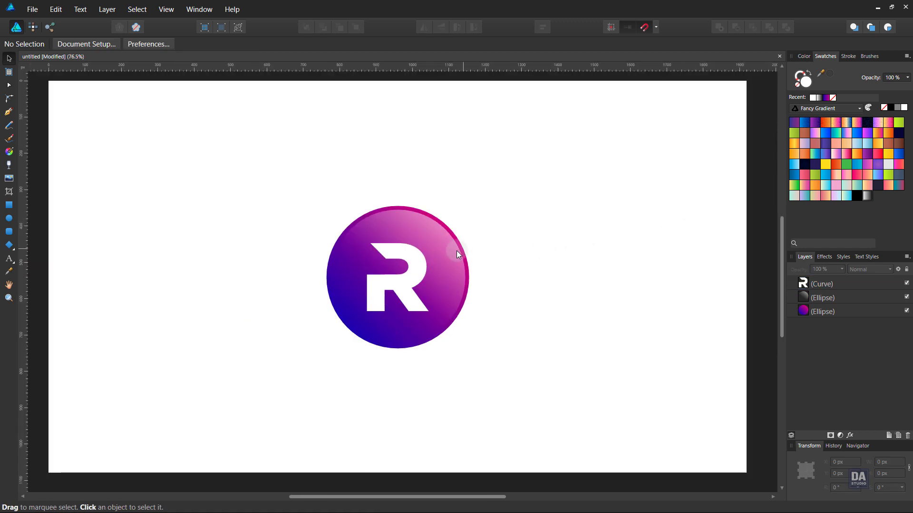
left_click(398, 293)
left_click_drag(429, 313, 433, 316)
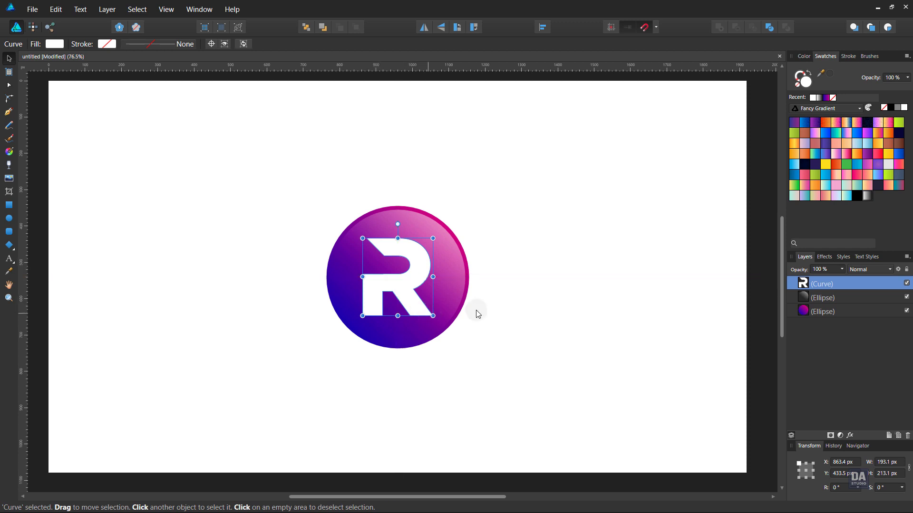
left_click(518, 319)
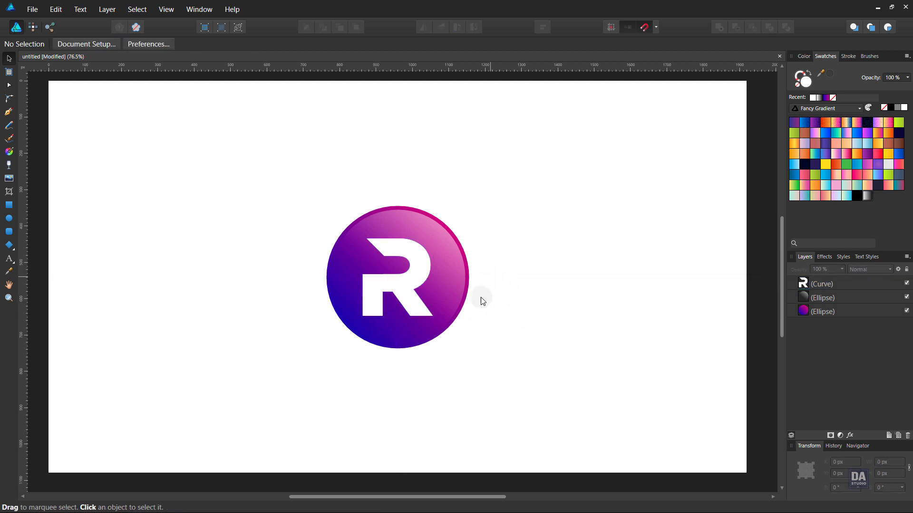
- Add the art text "LOGO - Name" on the white area below the circle
left_click(9, 259)
left_click(335, 387)
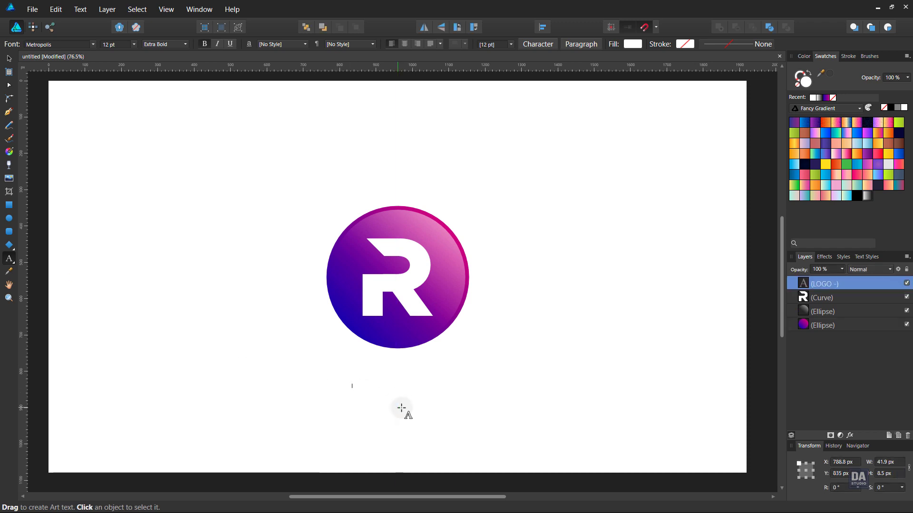
key("Escape")
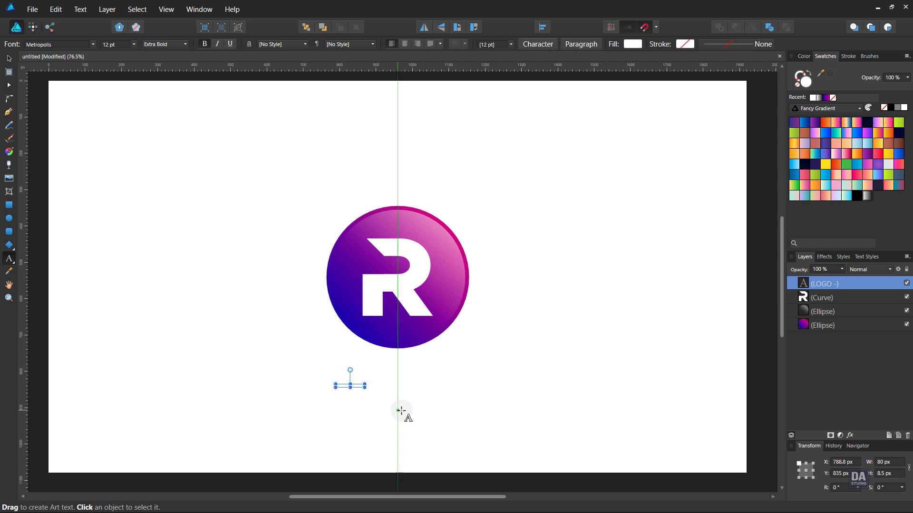
- Fill the "LOGO - Name" text with black and scale it up to about 607 × 65 px
left_click(9, 59)
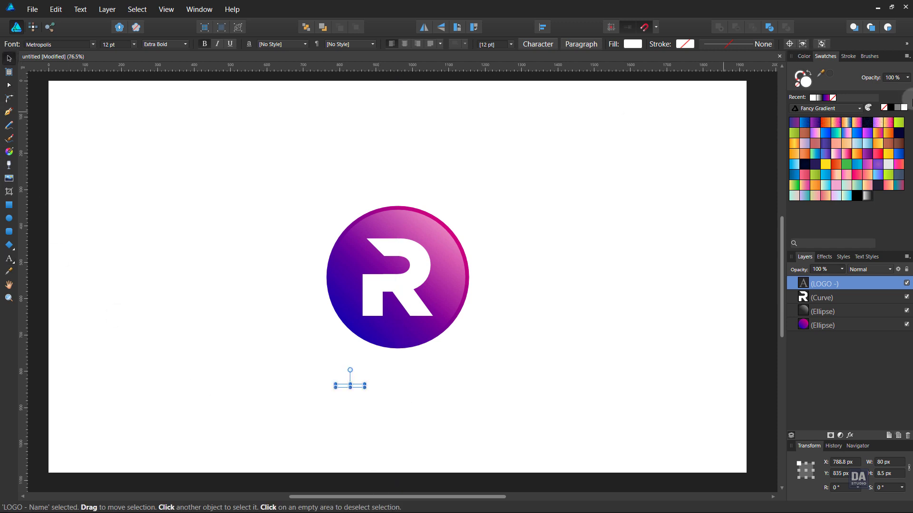
left_click(890, 108)
left_click_drag(365, 387, 561, 440)
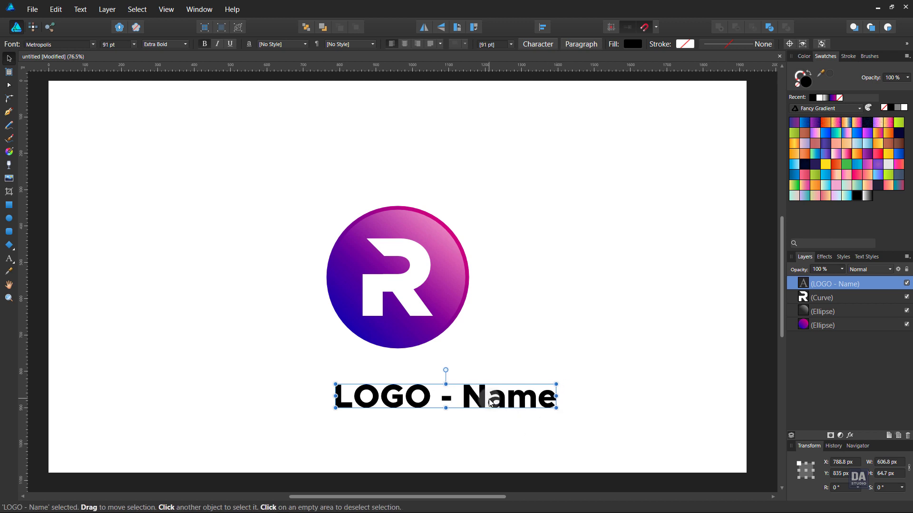
- Change the lowercase letters of the second word to capitals so the text reads "LOGO - NAME"
double_click(491, 402)
left_click_drag(491, 403, 584, 404)
type("AME")
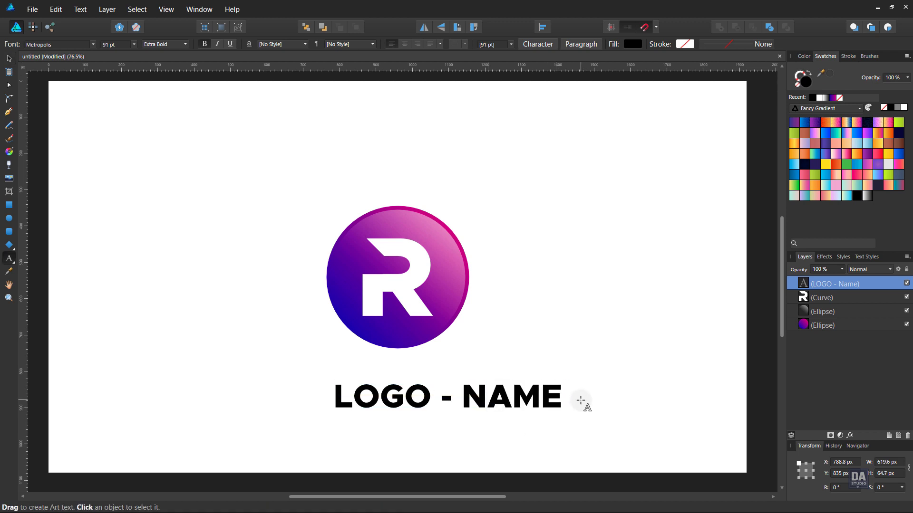
key("Escape")
- Align the "LOGO - NAME" text to the centre horizontally and to the middle vertically
left_click(9, 58)
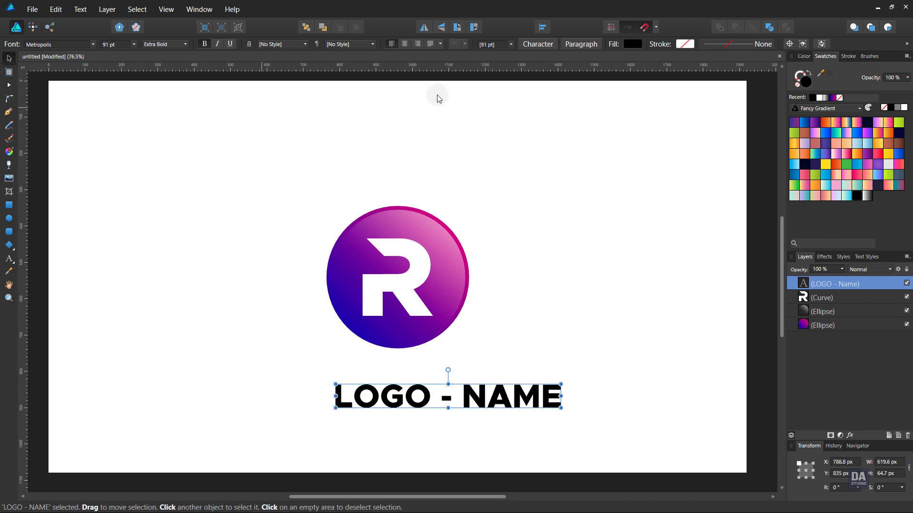
left_click(551, 27)
left_click(562, 59)
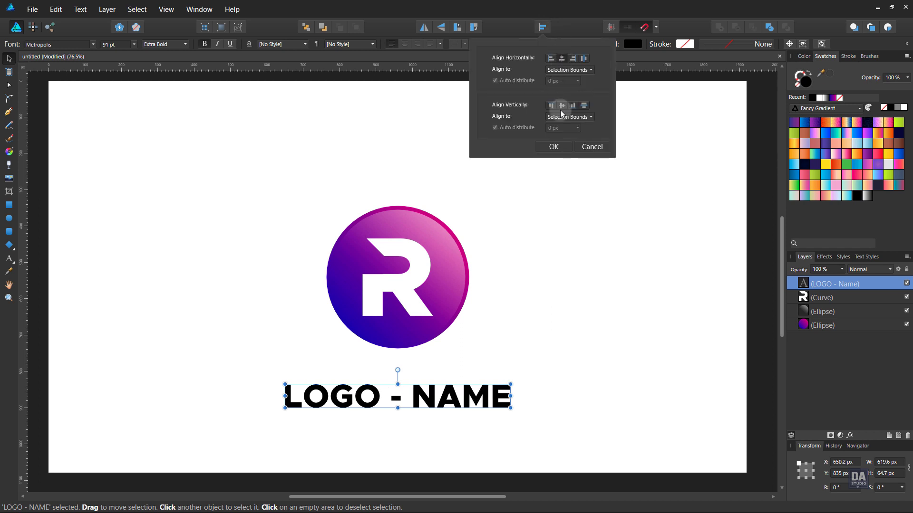
left_click(561, 106)
left_click(554, 146)
- Scale the "LOGO - NAME" text down slightly wider than the circle, place it centred directly beneath the circle and deselect it
left_click_drag(508, 299, 438, 369)
left_click(521, 372)
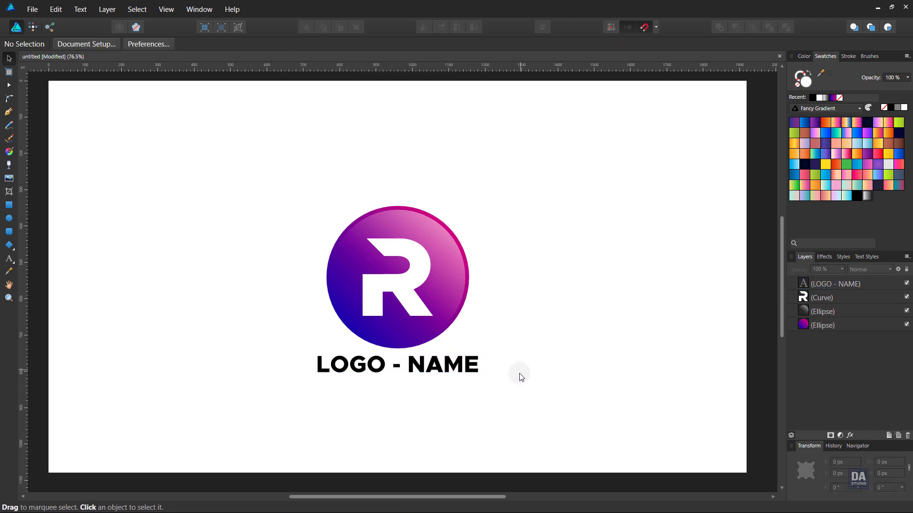